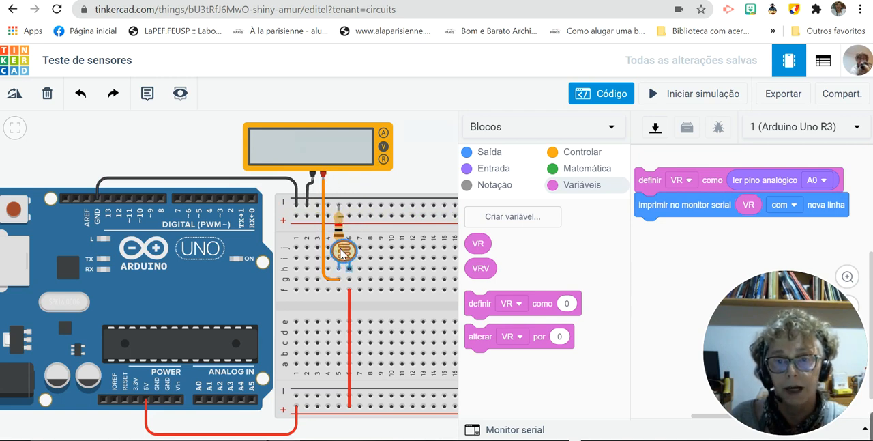
- Shift the photoresistor aside on the breadboard to expose its connections and return it to columns 5 and 6
mouse_move(341, 249)
left_mouse_down()
mouse_move(351, 250)
mouse_move(342, 251)
left_mouse_up()
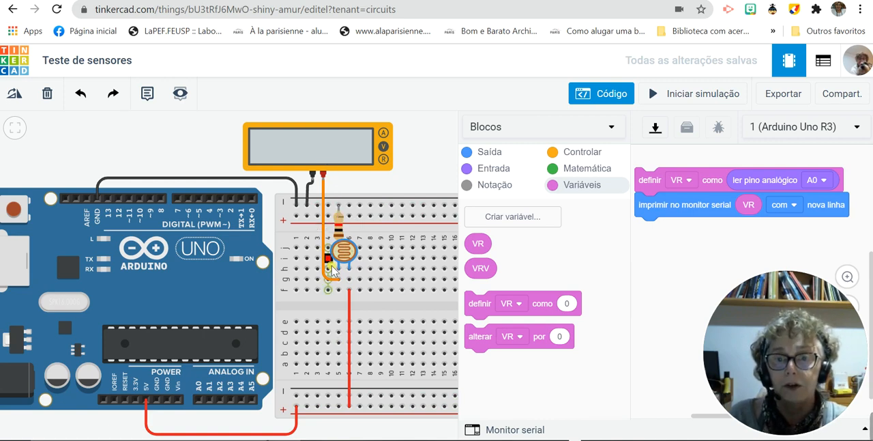
left_click_drag(344, 252, 375, 252)
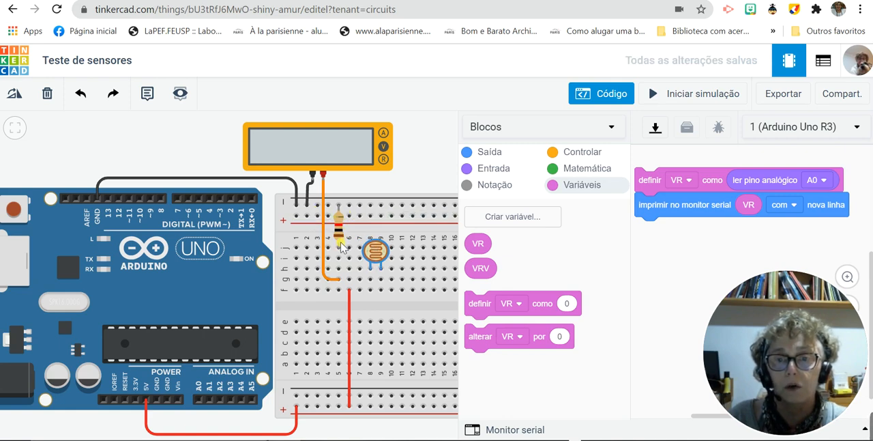
left_click_drag(384, 254, 348, 254)
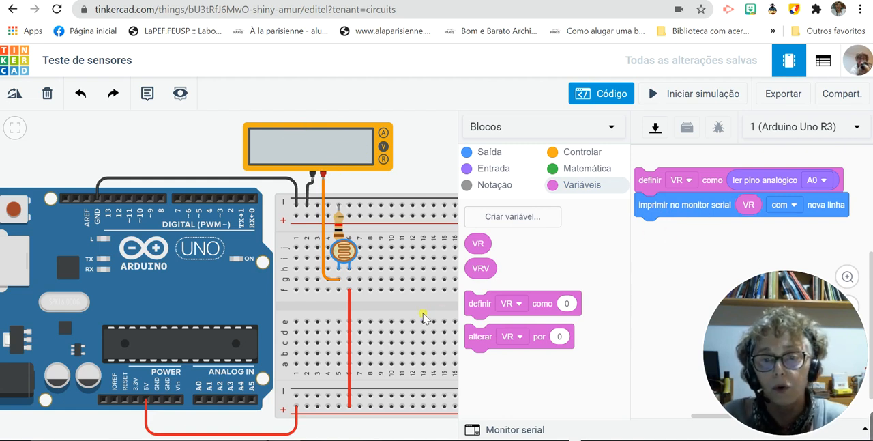
- Wire breadboard hole f5, at the resistor and photoresistor junction, to Arduino analog pin A0 and colour the wire orange (laranja)
left_click(338, 290)
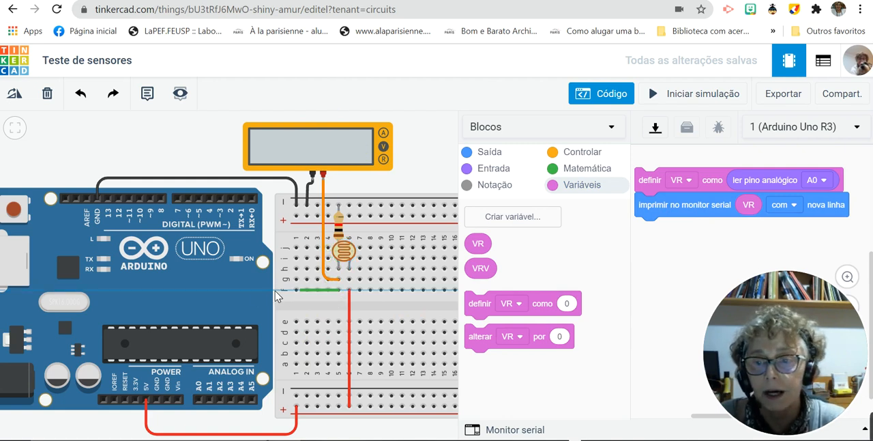
left_click(200, 289)
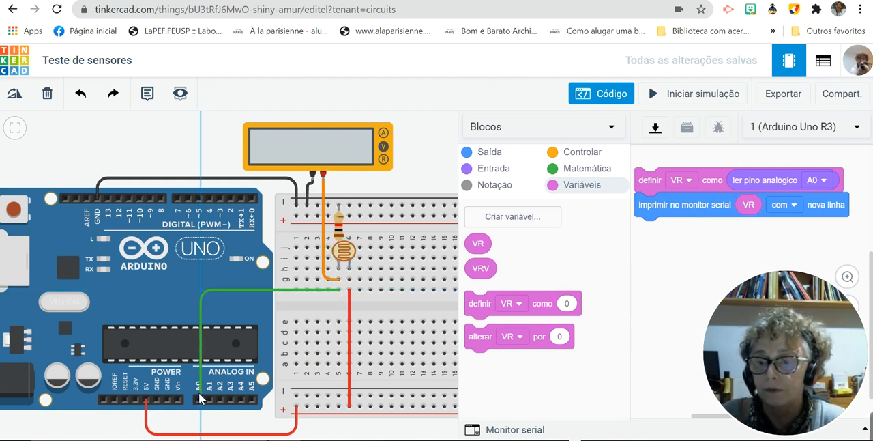
left_click(198, 397)
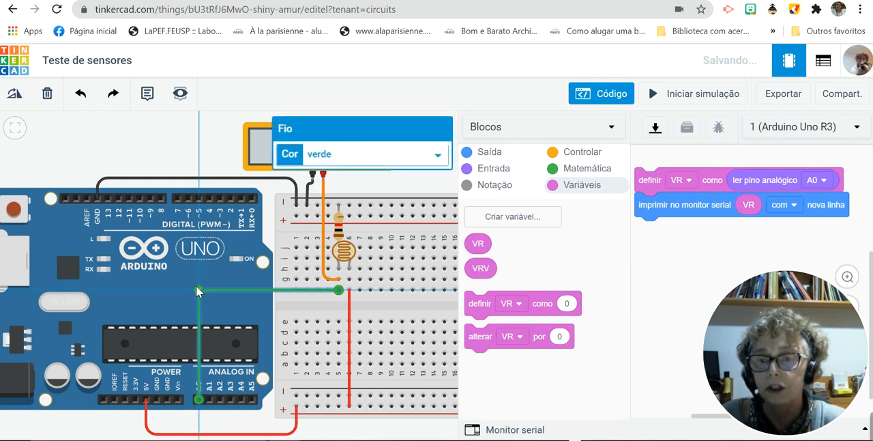
left_click(442, 157)
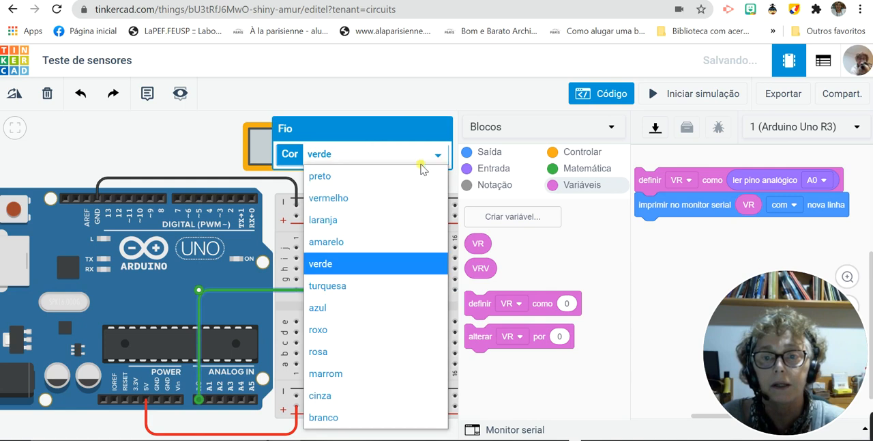
left_click(373, 219)
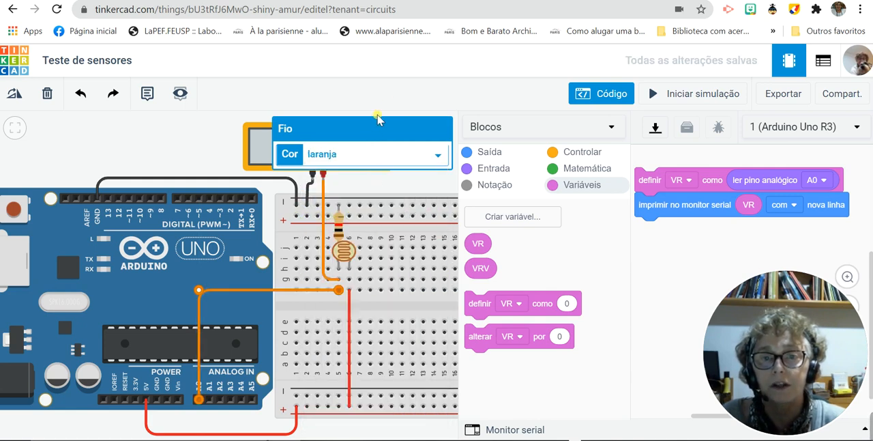
left_click(215, 129)
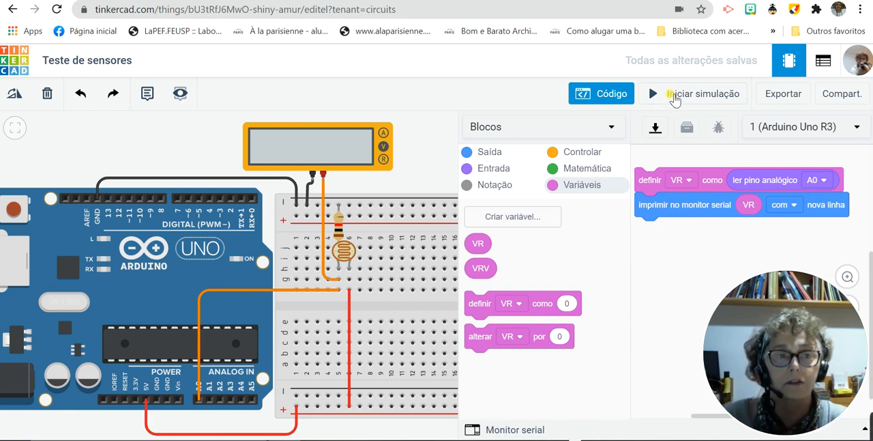
- Add a wait (aguardar) block of 100 milissegundos below the serial print block
left_click(580, 151)
left_click_drag(496, 229, 666, 240)
left_click(716, 230)
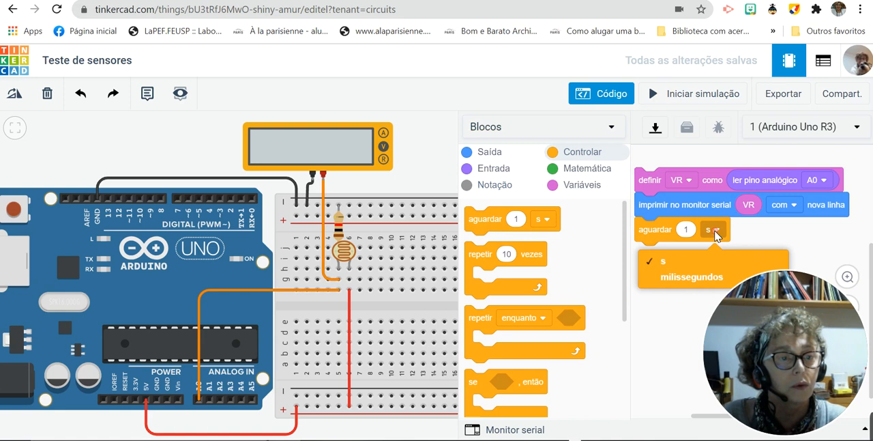
left_click(689, 278)
left_click(687, 229)
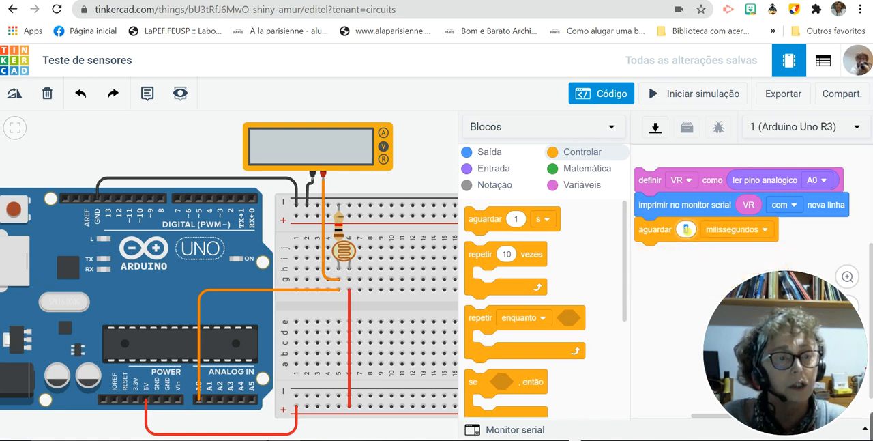
type("100")
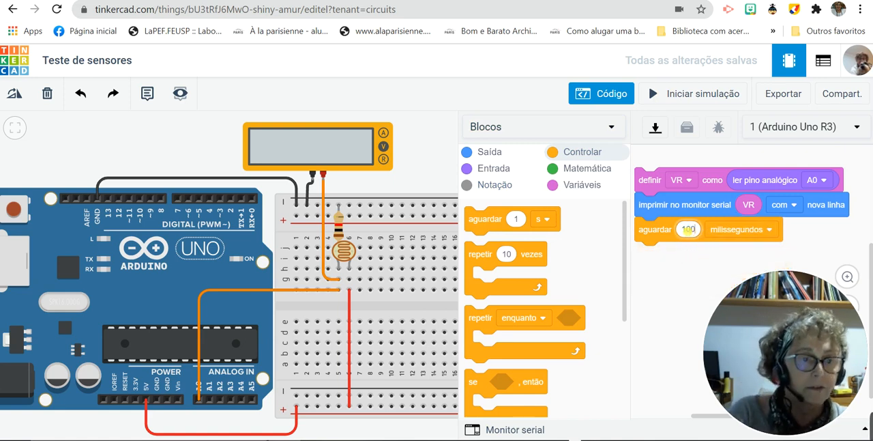
left_click(682, 270)
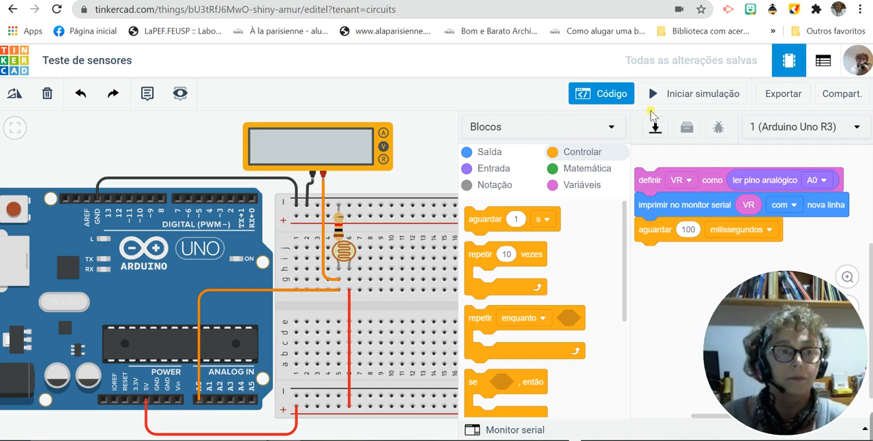
- Start the simulation and show the serial monitor output
left_click(673, 94)
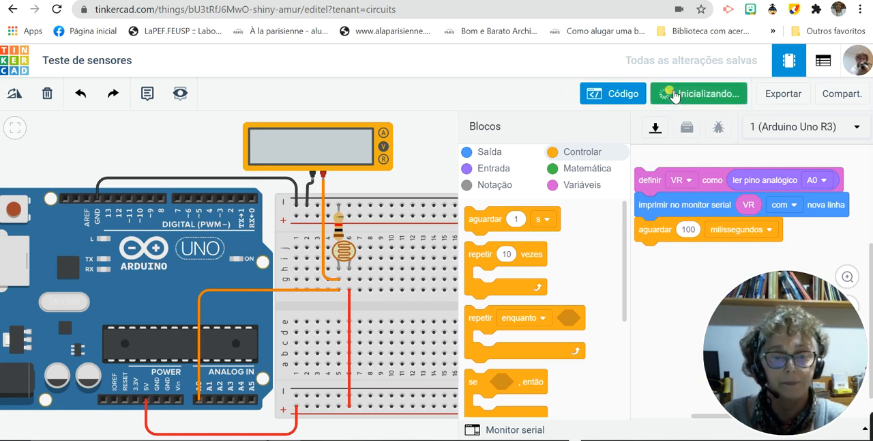
left_click(510, 429)
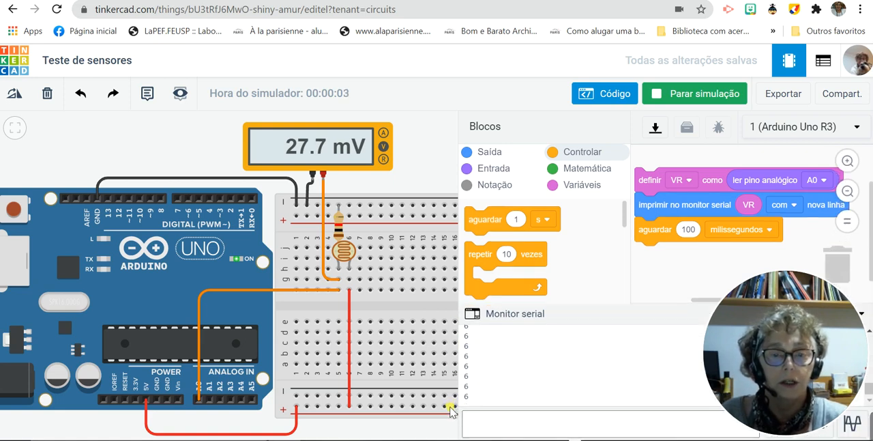
- Raise the light level on the photoresistor in stages up to the maximum while comparing the multimeter and serial readings
left_click(344, 254)
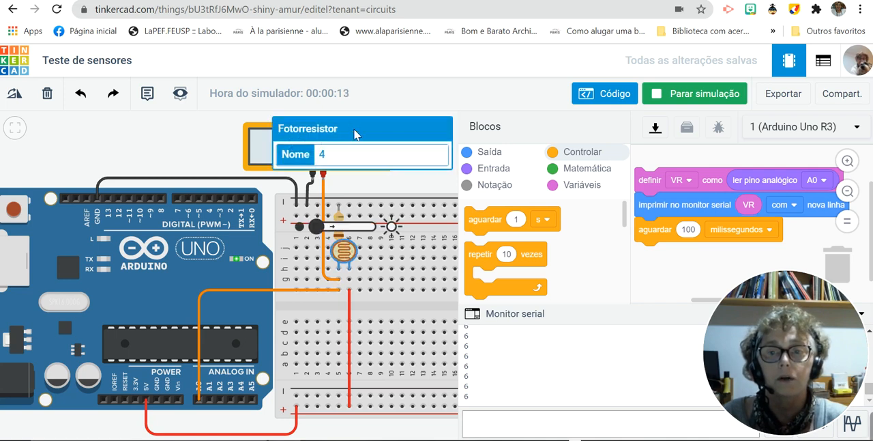
left_click(368, 176)
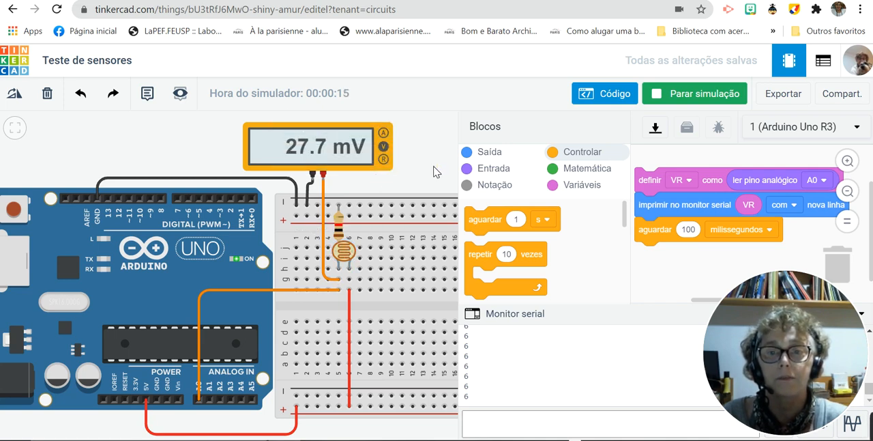
left_click_drag(352, 167, 182, 179)
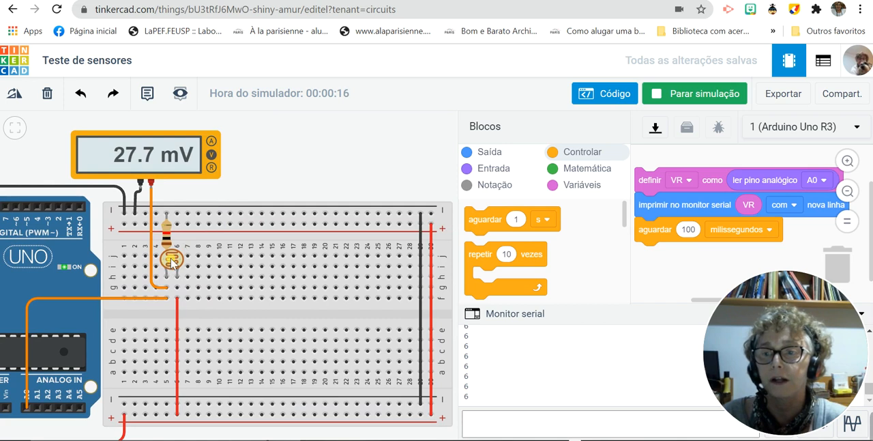
left_click(172, 259)
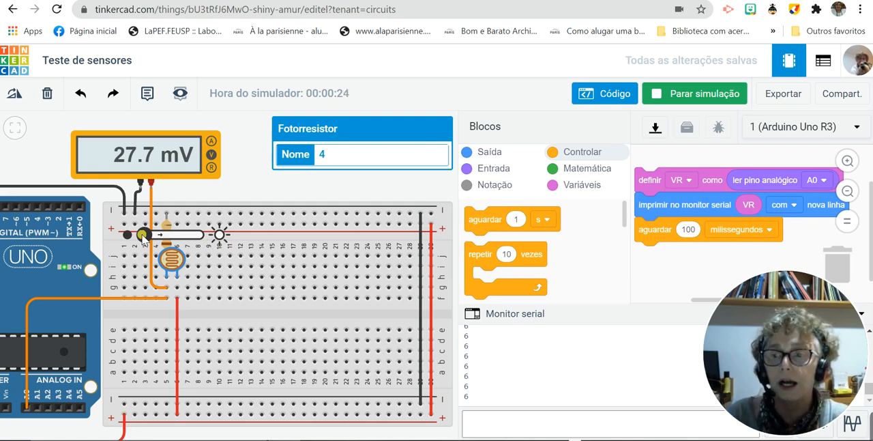
left_click_drag(144, 238, 153, 235)
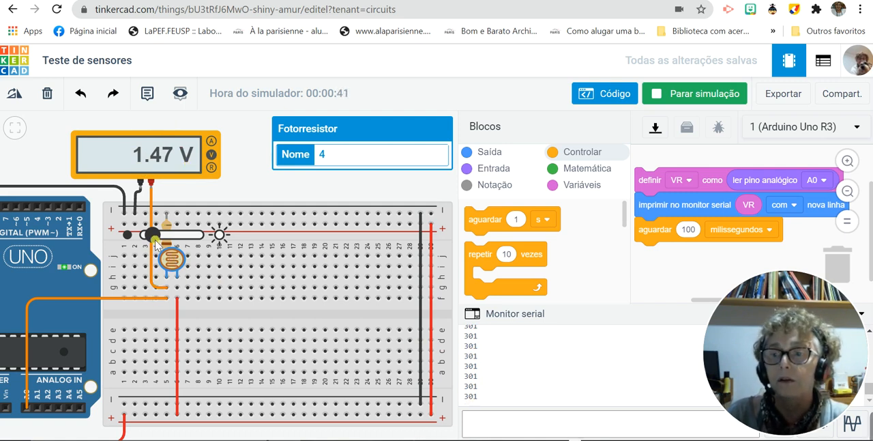
left_click_drag(155, 236, 166, 235)
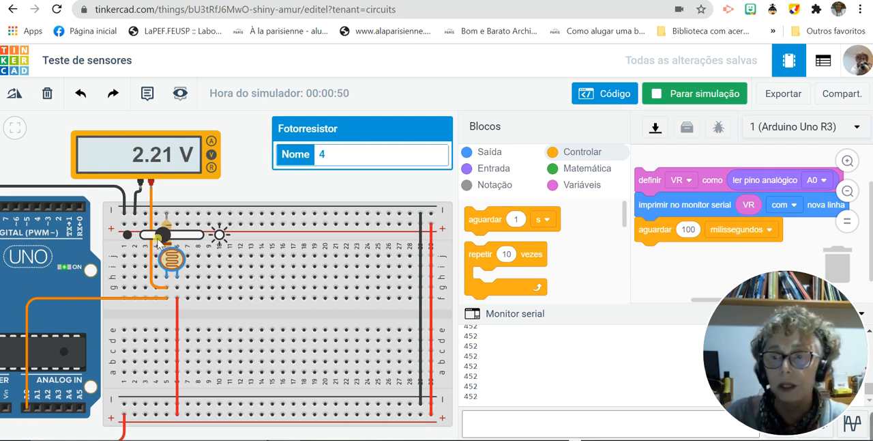
left_click_drag(161, 238, 198, 240)
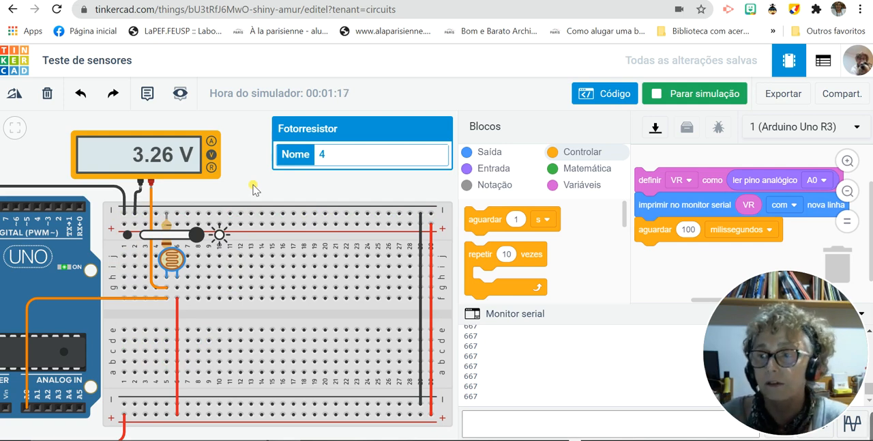
left_click_drag(248, 185, 339, 171)
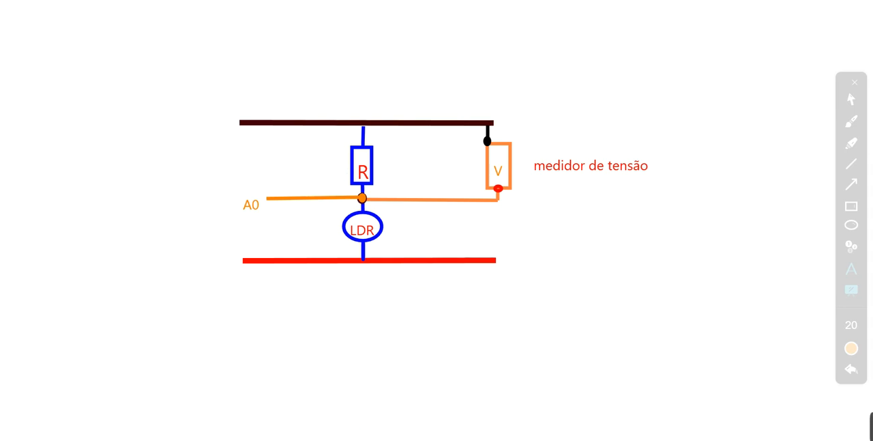
- Close the whiteboard circuit sketch, bring up the screen annotation tools with a blank whiteboard, and close them again
left_click(854, 88)
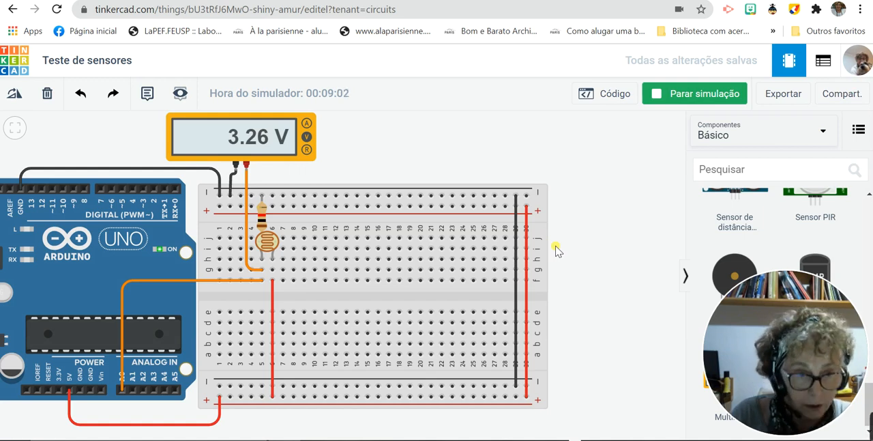
key("ctrl+F7")
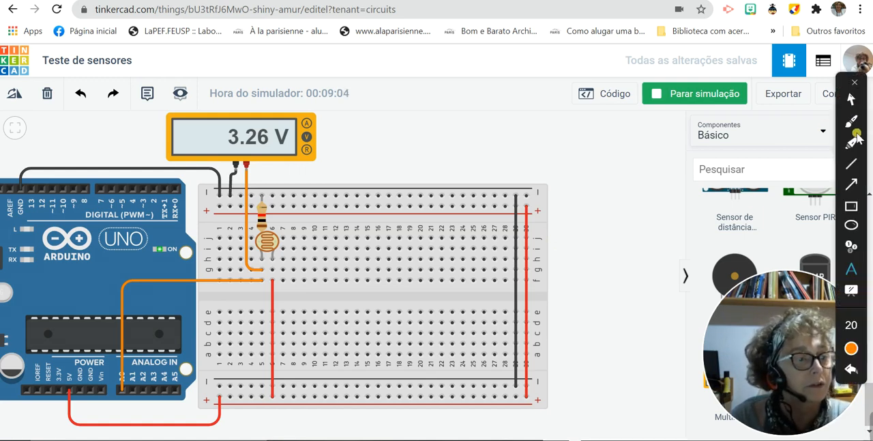
left_click(851, 291)
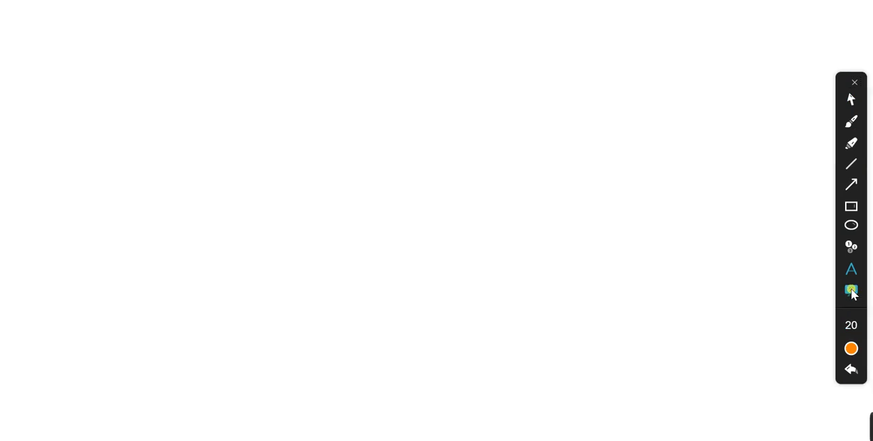
left_click(854, 83)
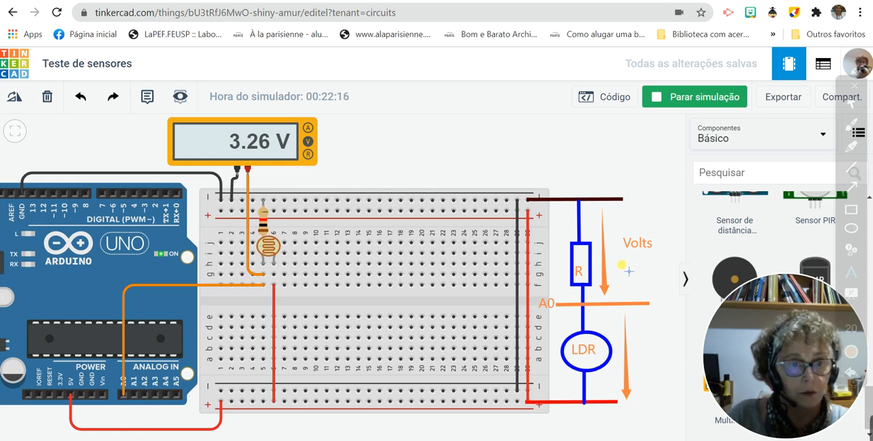
- Label the voltage arrow beside resistor R as VRV and the arrow beside the LDR as VLDRV
type("VR")
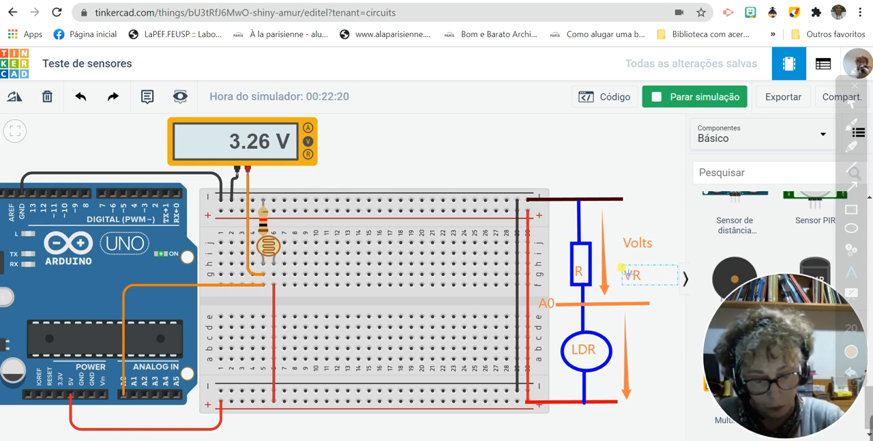
type("V")
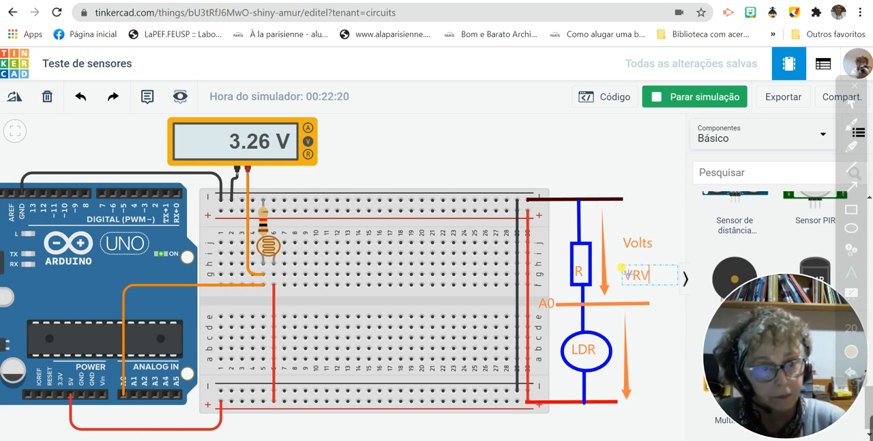
left_click(646, 351)
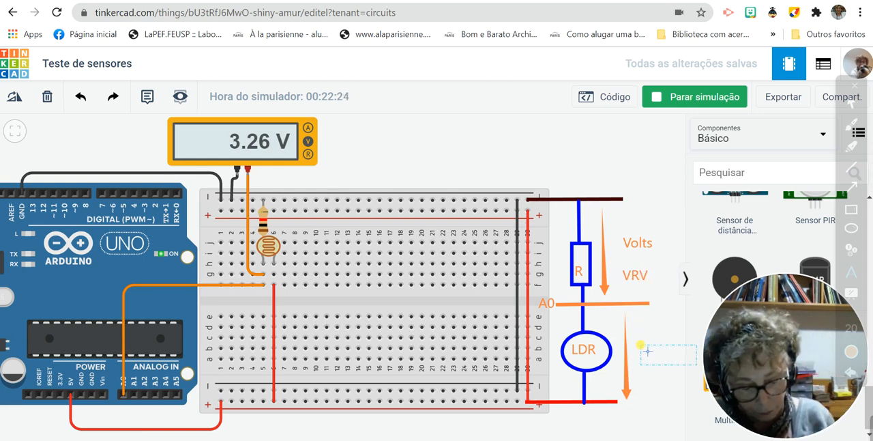
type("VLDR")
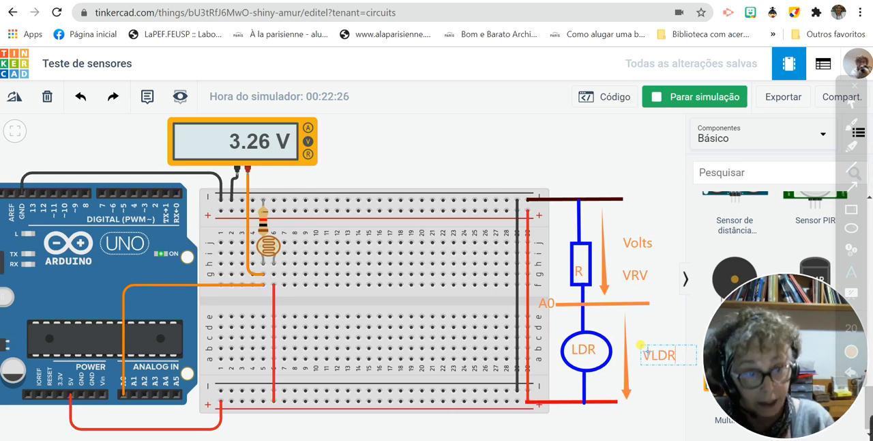
type("V")
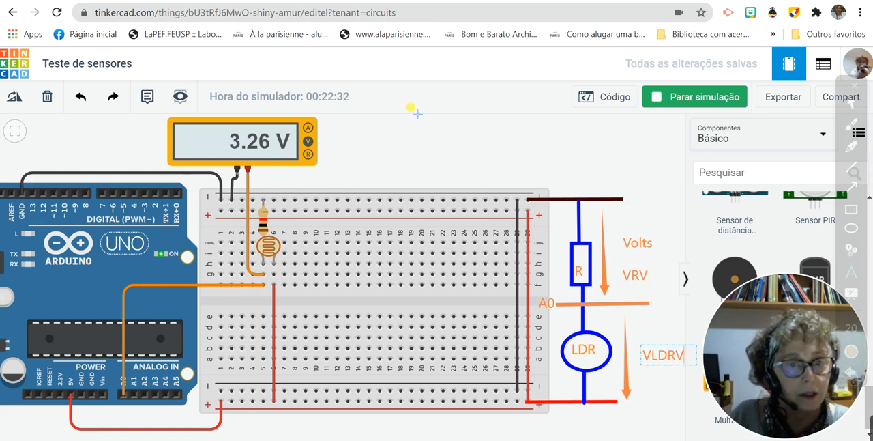
- Add the text annotation VRV+VLDRV=5,0 in the empty area above the breadboard, beside the multimeter
left_click(396, 148)
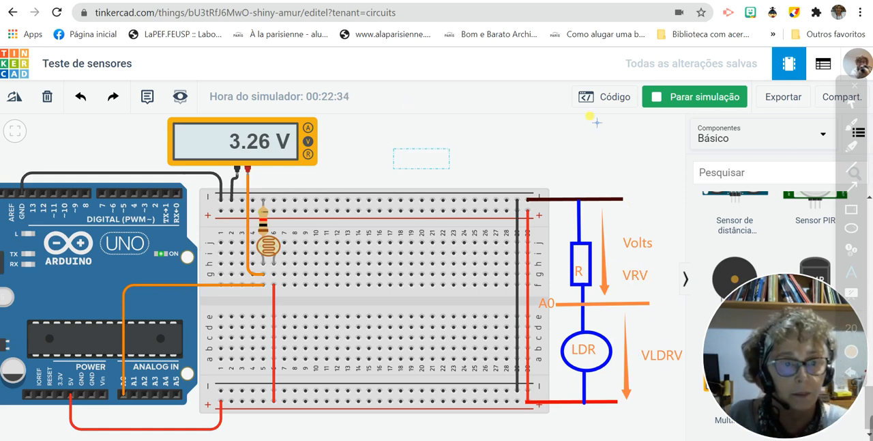
type("VR")
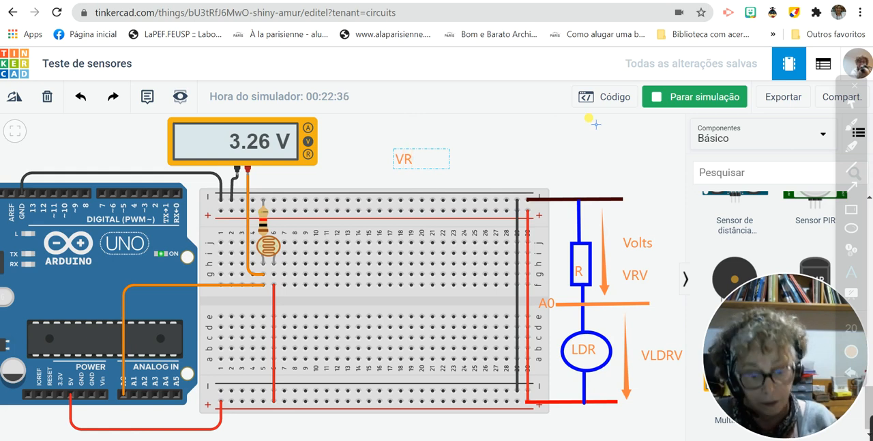
type("V+")
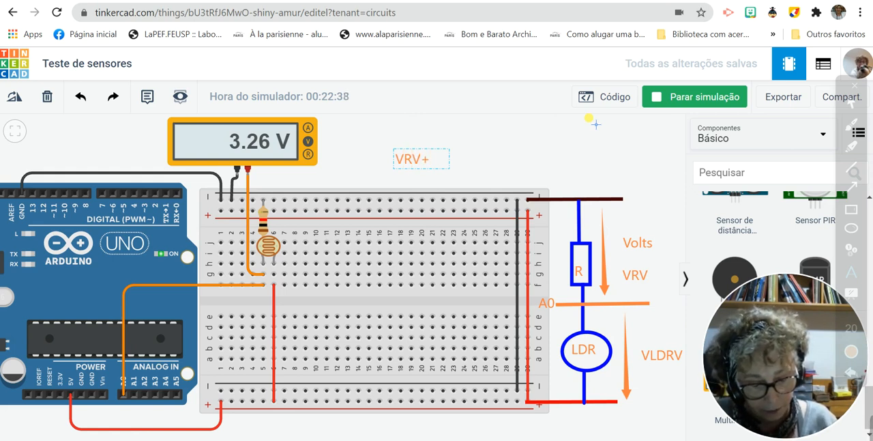
type("VLDRV")
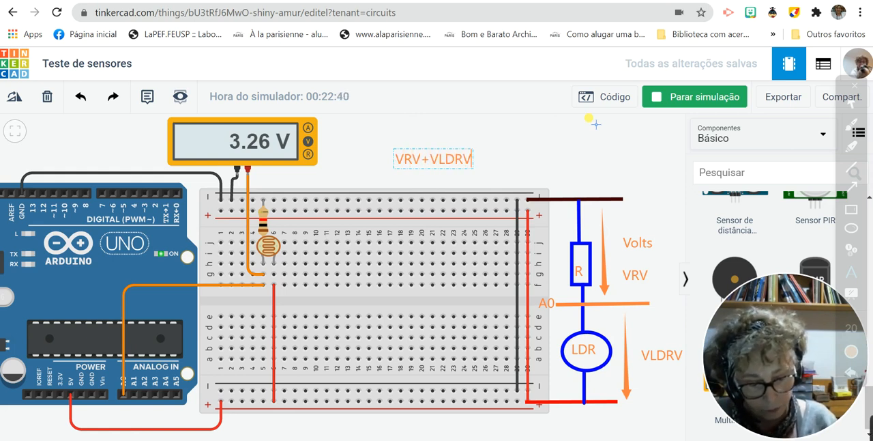
type("=")
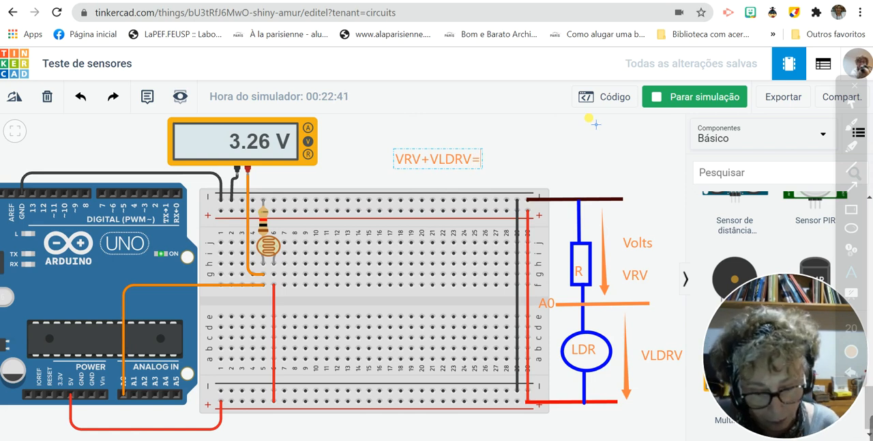
type("5m,0")
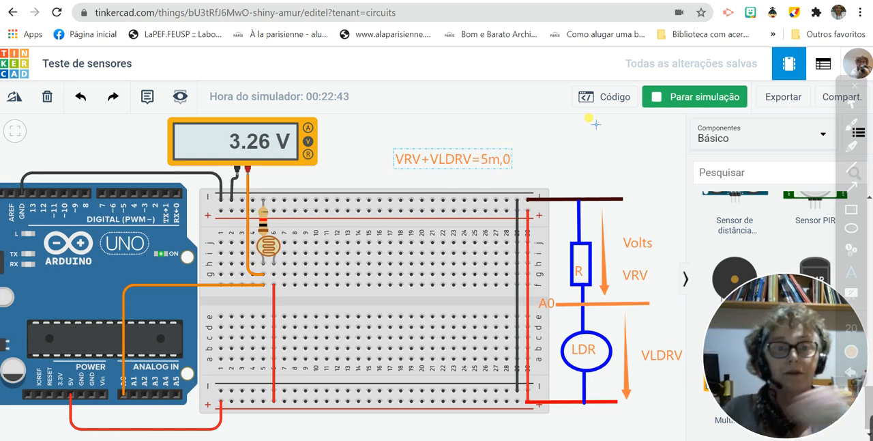
key("BackSpace")
key("BackSpace")
key("BackSpace")
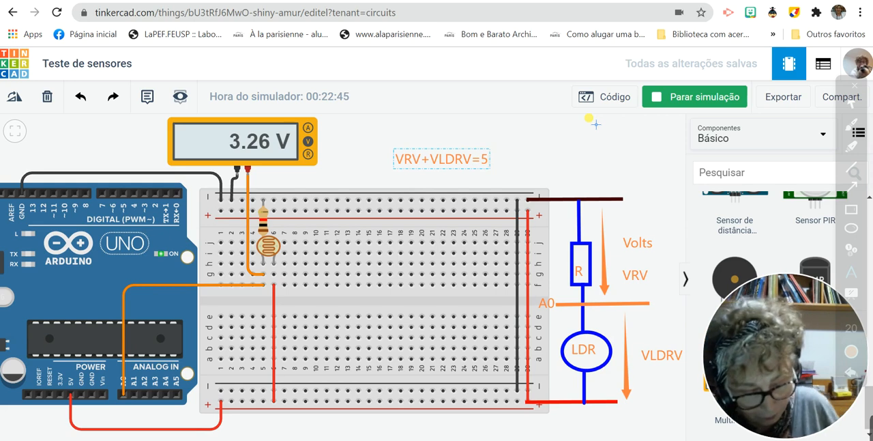
type(",0")
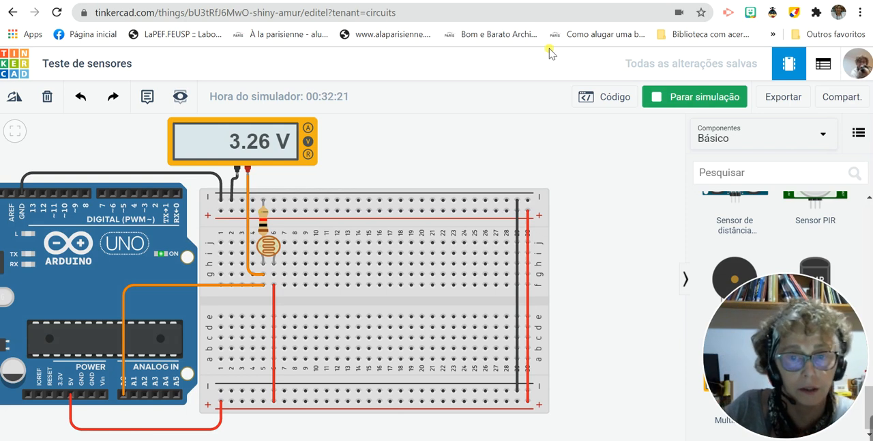
- Restart the simulation and show the Arduino code blocks with the serial monitor output
left_click(666, 99)
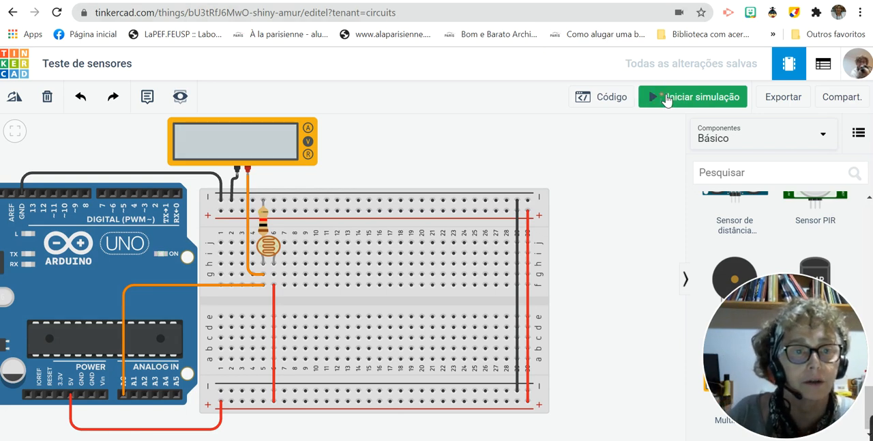
left_click(665, 98)
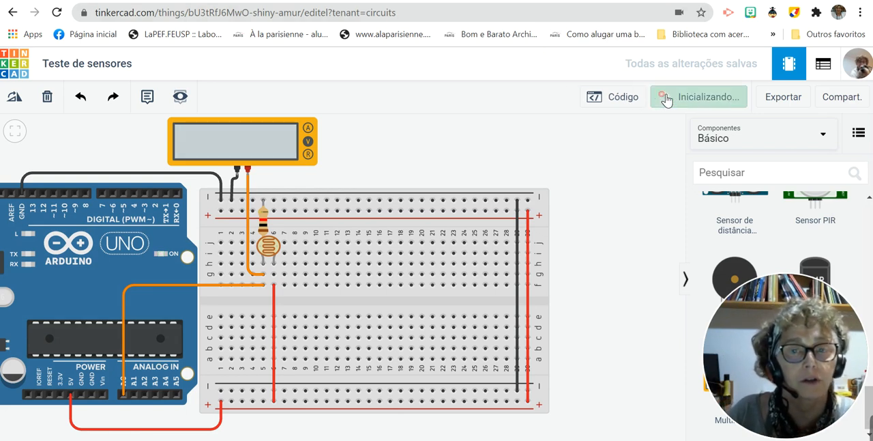
left_click(616, 98)
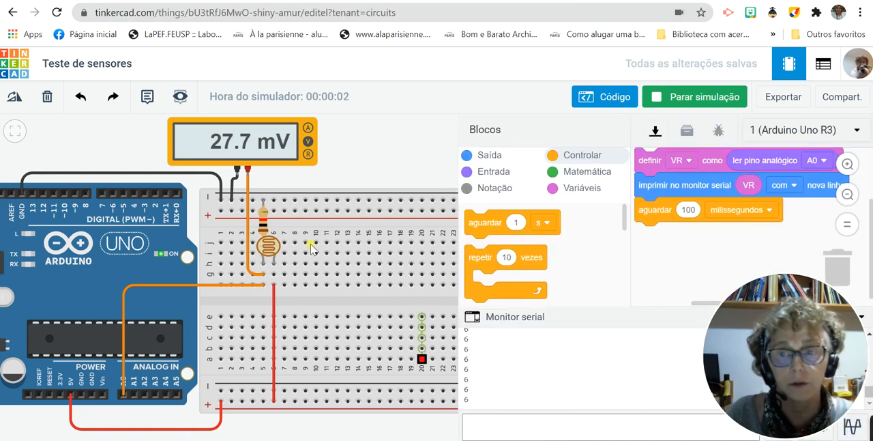
- Raise the photoresistor's light level to about the middle of its range, compare both readings, and hide the code blocks
left_click(268, 244)
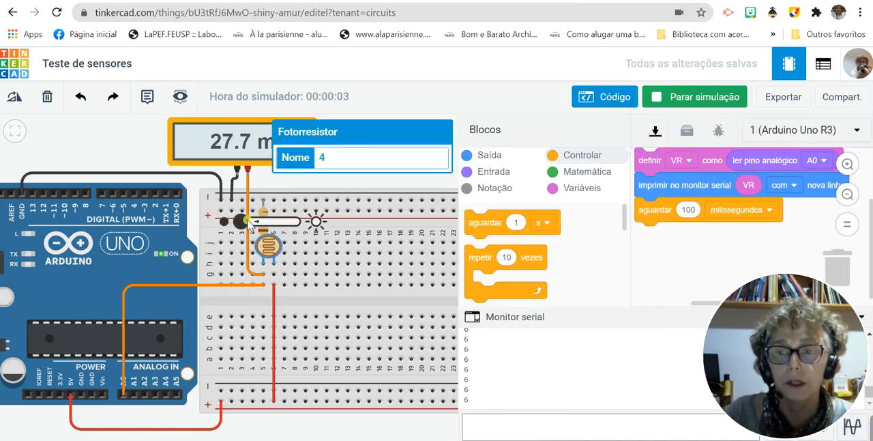
left_click_drag(256, 224, 271, 222)
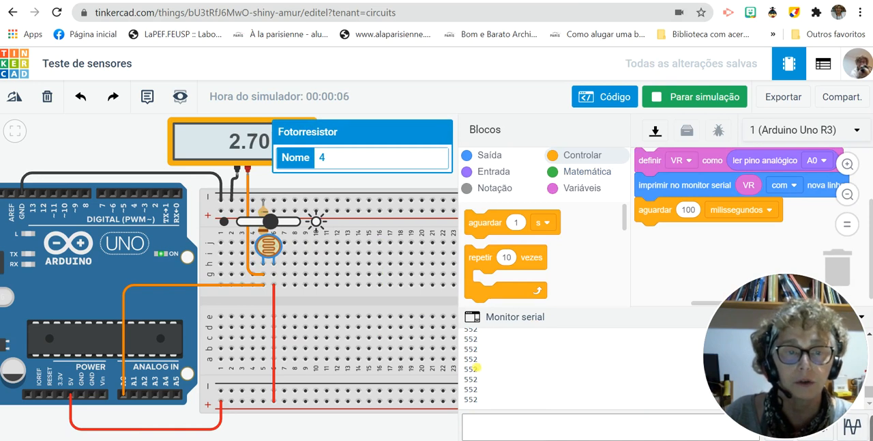
left_click(609, 98)
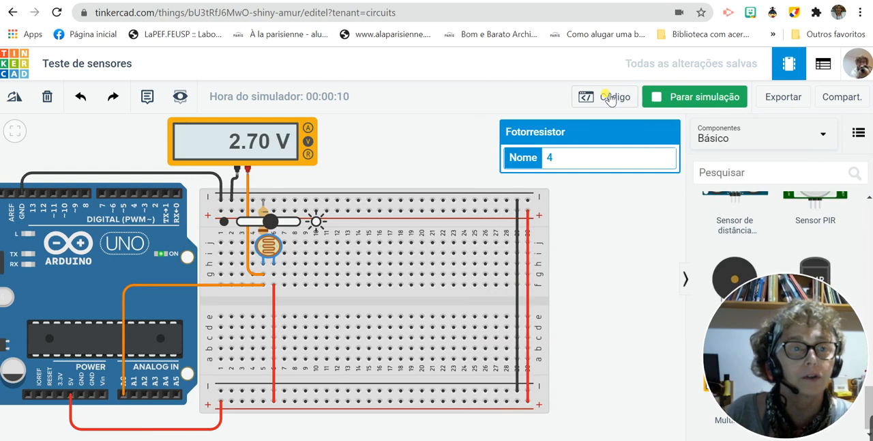
- Deselect the photoresistor, display the handwritten circuit annotations over the simulation, and move the drawing tools clear of the voltage formula
left_click(796, 12)
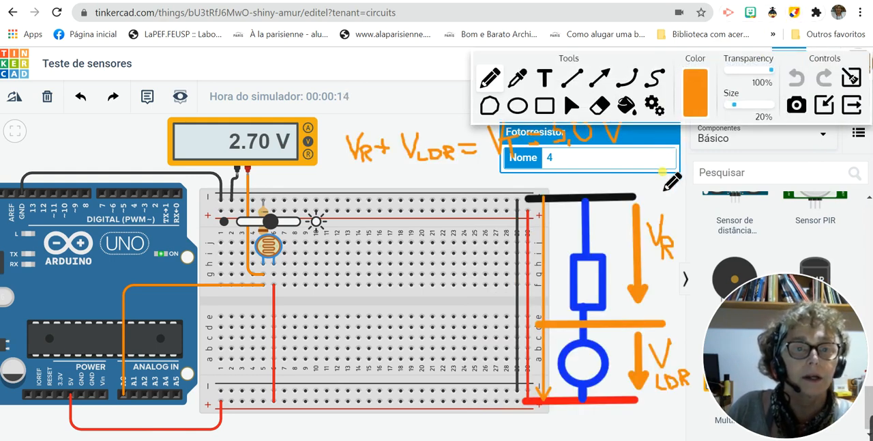
left_click(851, 105)
left_click(633, 199)
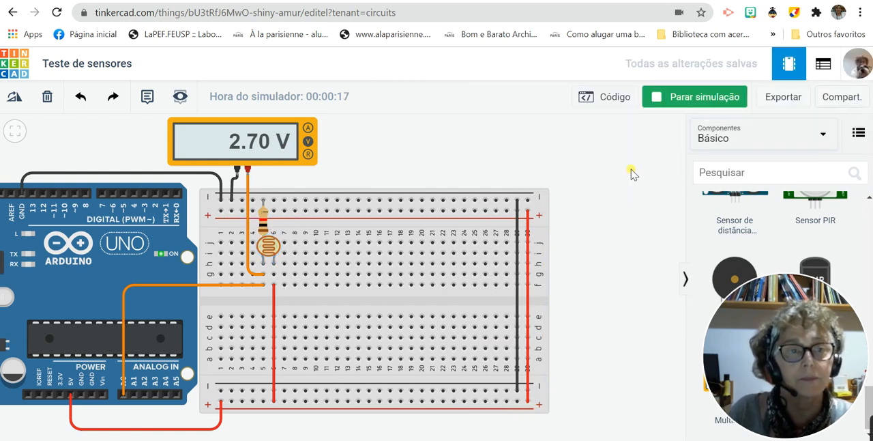
left_click(794, 12)
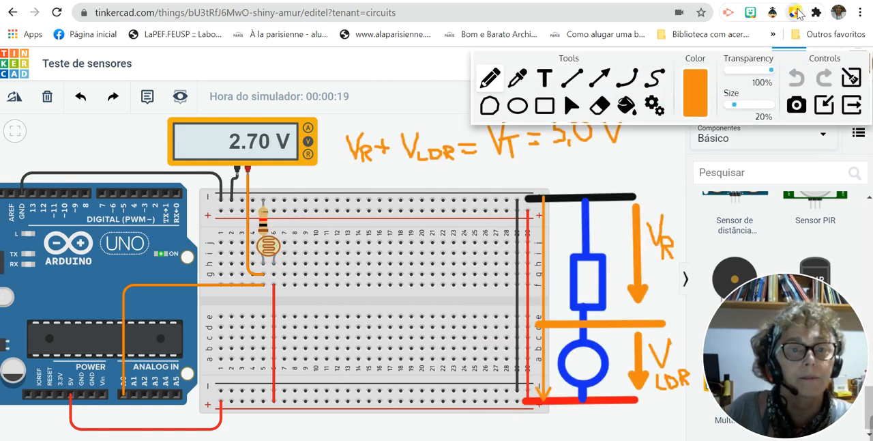
mouse_move(684, 65)
left_mouse_down()
mouse_move(335, 62)
mouse_move(303, 53)
left_mouse_up()
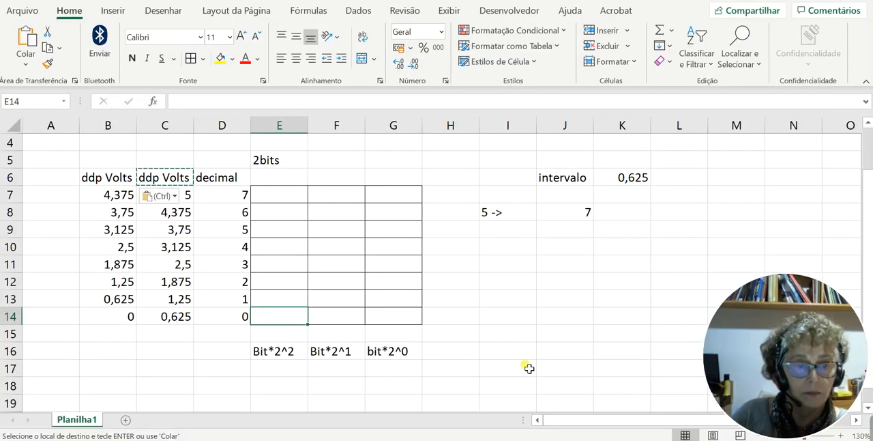
- In the Excel conversion table, cancel the pending copy and change the heading in E5 to 3bits
left_click(545, 336)
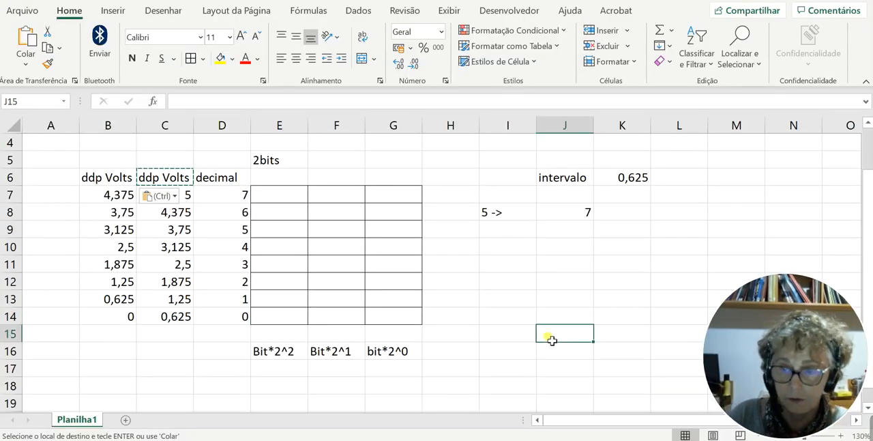
key("Escape")
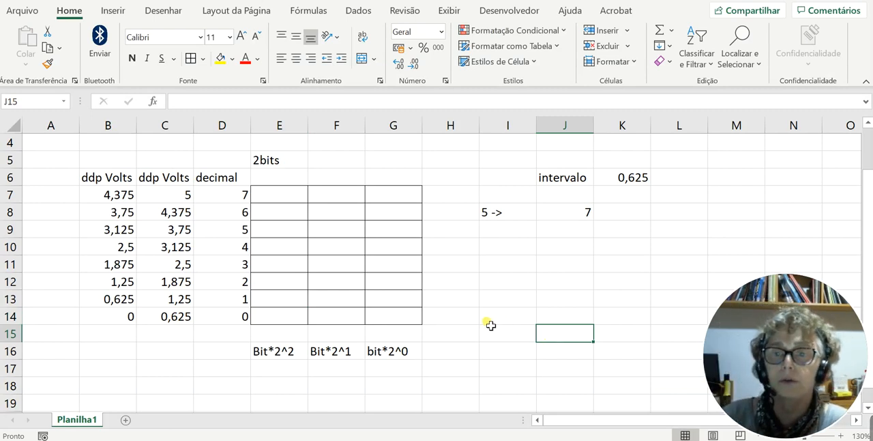
left_click(268, 161)
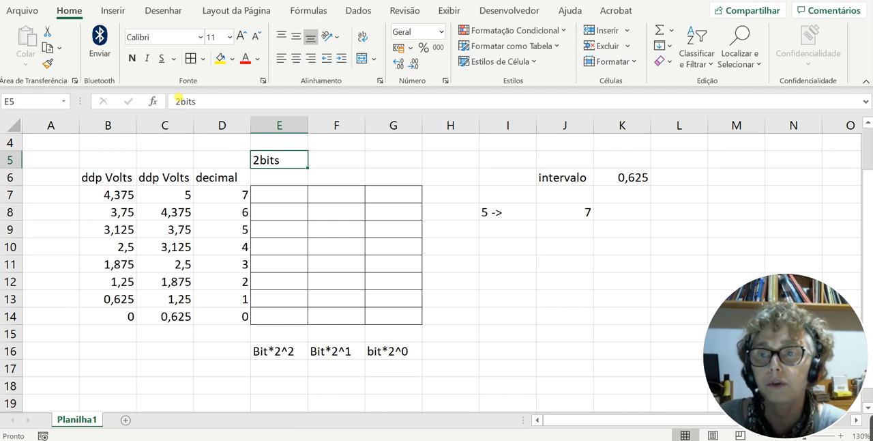
left_click(177, 99)
key("BackSpace")
type("3")
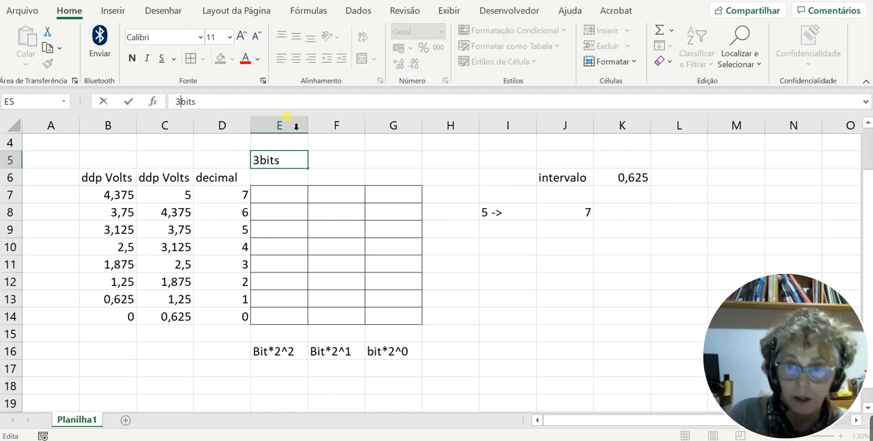
left_click(471, 317)
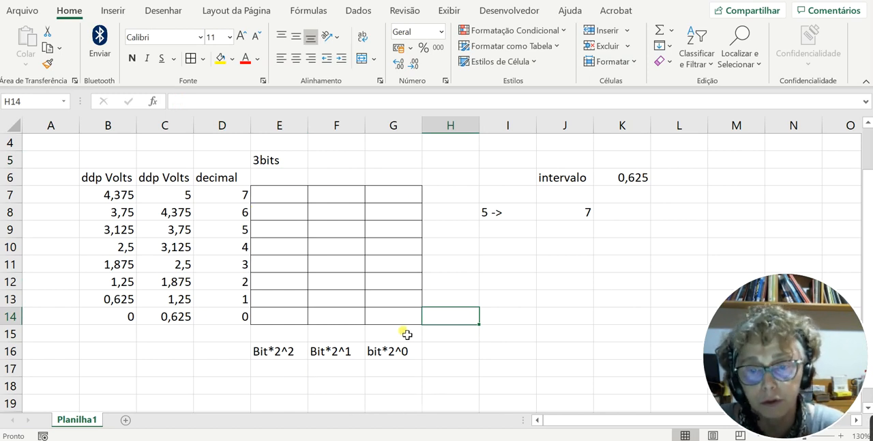
- Enter the three-bit code 0, 0, 0 in E14:G14 for decimal 0
left_click(277, 322)
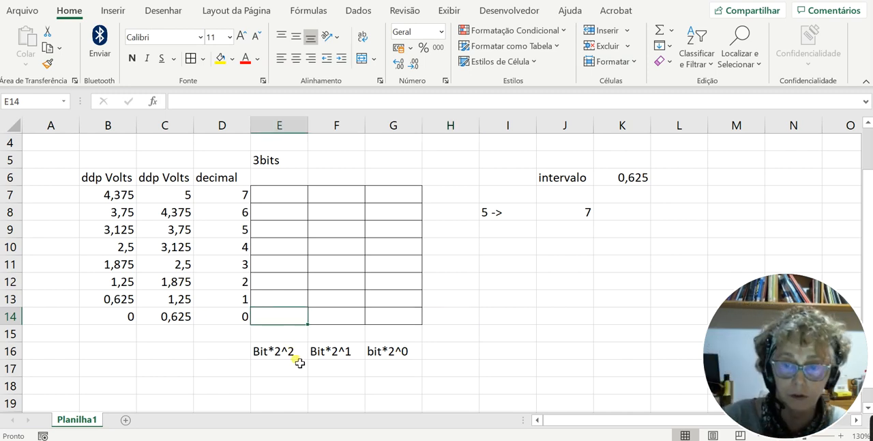
type("0")
left_click(325, 318)
type("0")
left_click(394, 316)
type("0")
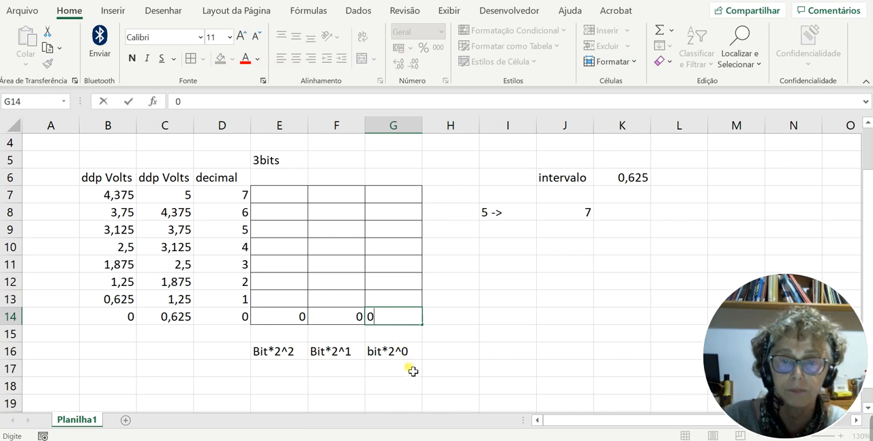
left_click(414, 401)
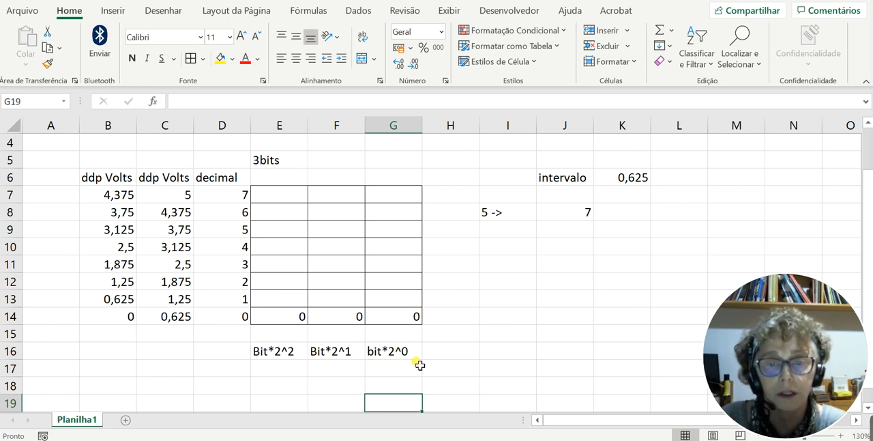
- Enter the three-bit code 0, 0, 1 in E13:G13 for decimal 1
left_click(294, 301)
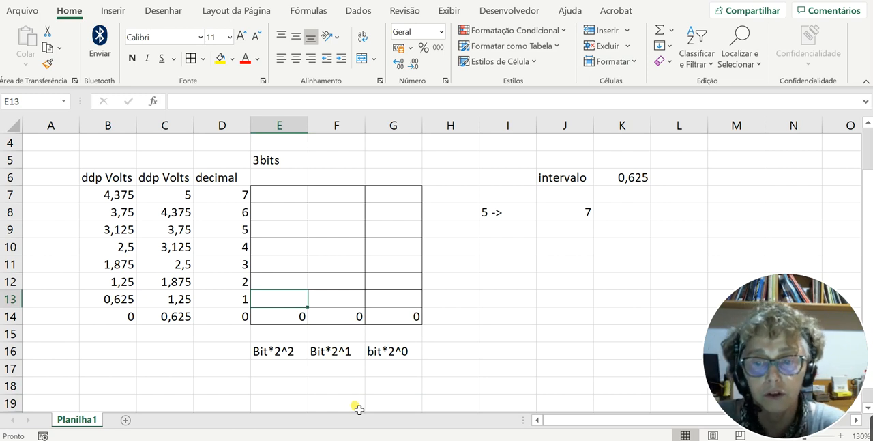
type("0")
key("Tab")
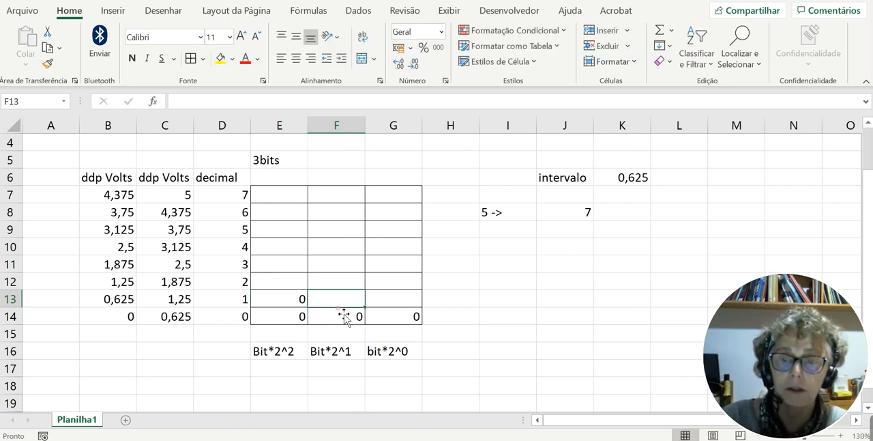
type("0")
left_click(407, 301)
type("1")
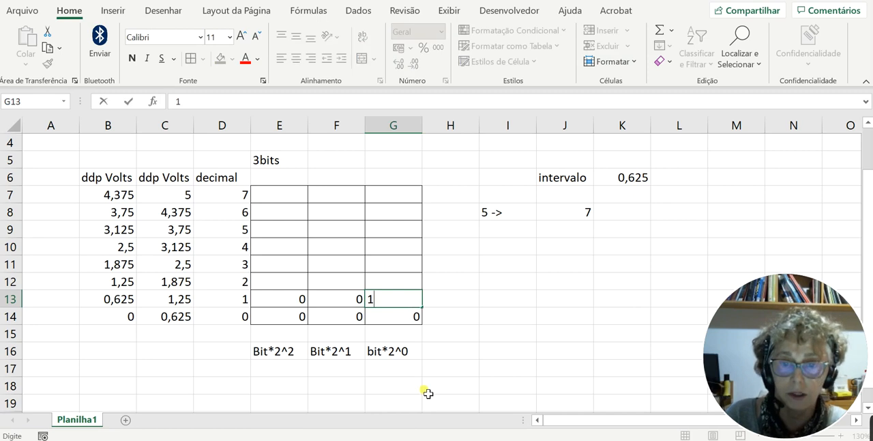
left_click(427, 390)
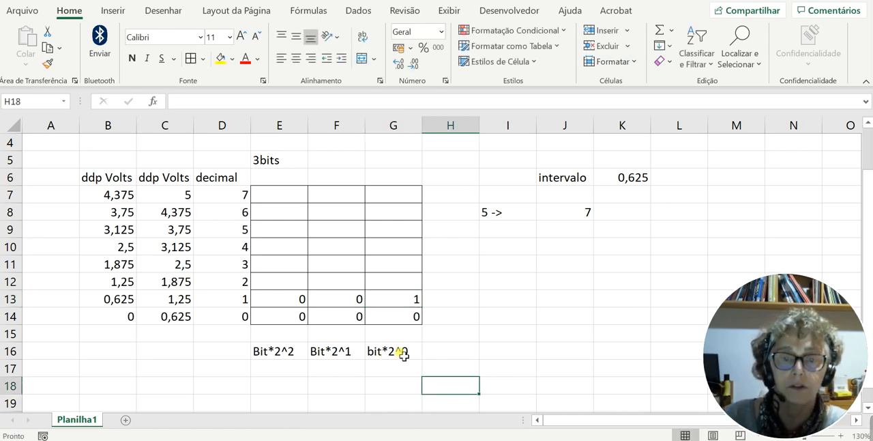
- Enter the three-bit code 0, 1, 0 in E12:G12 for decimal 2
left_click(274, 282)
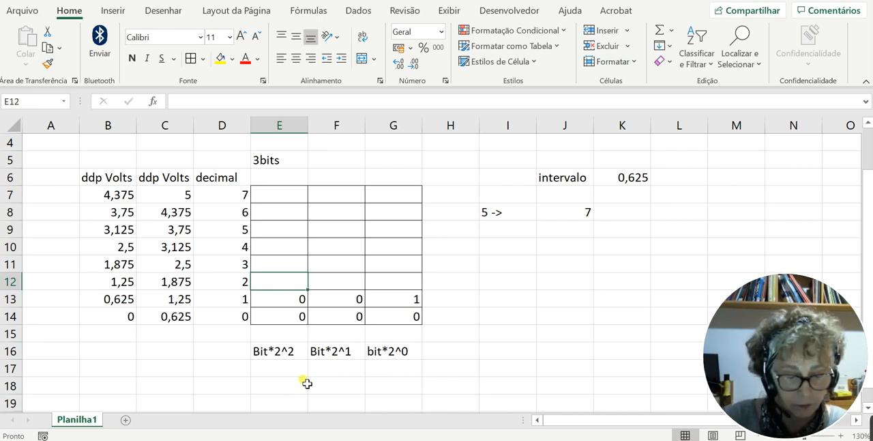
type("0")
left_click(356, 282)
type("1")
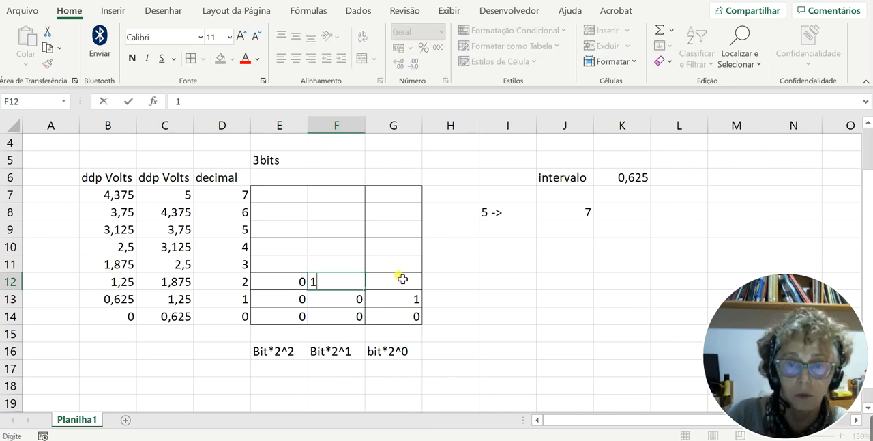
left_click(403, 279)
type("0")
left_click(410, 404)
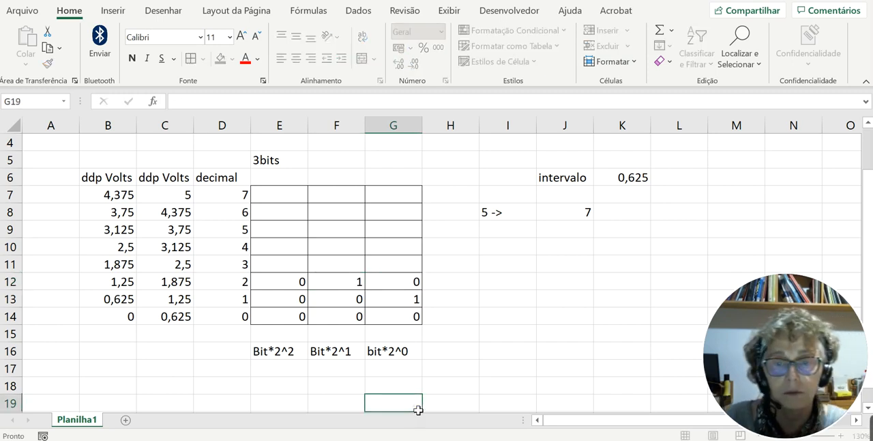
- Enter the three-bit code 0, 1, 1 in E11:G11 for decimal 3
left_click(275, 271)
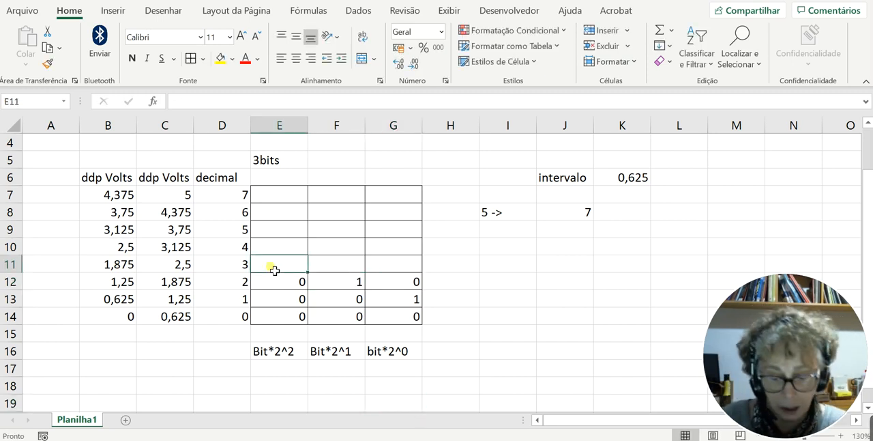
type("0")
left_click(345, 270)
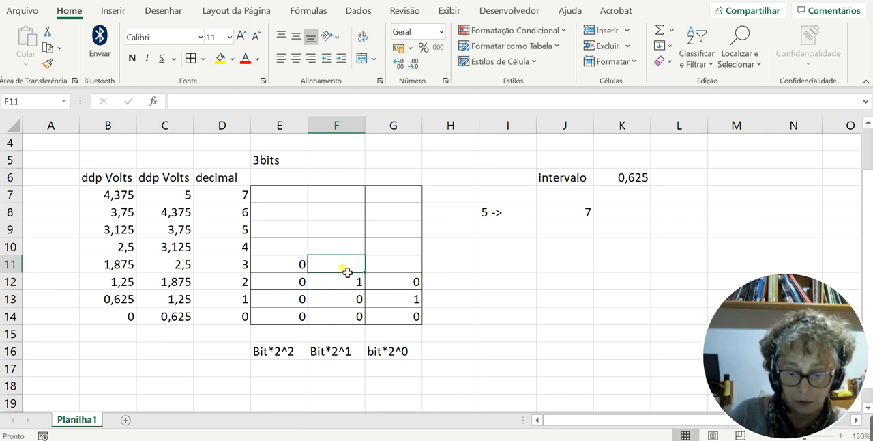
type("1")
left_click(393, 263)
type("1")
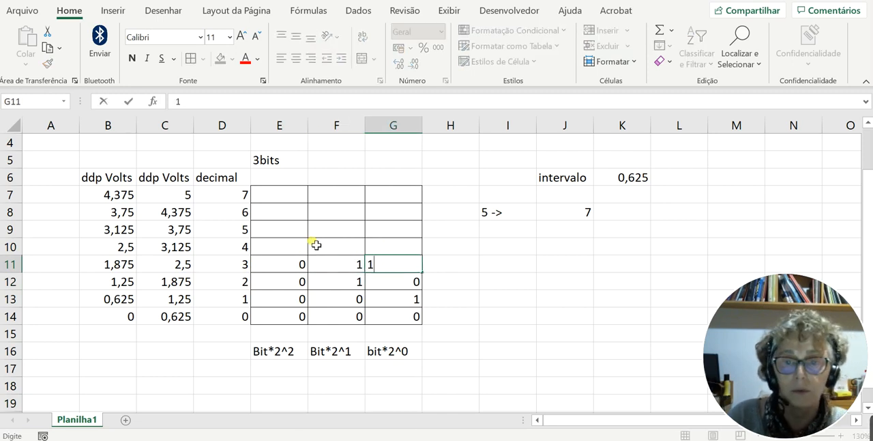
left_click(445, 315)
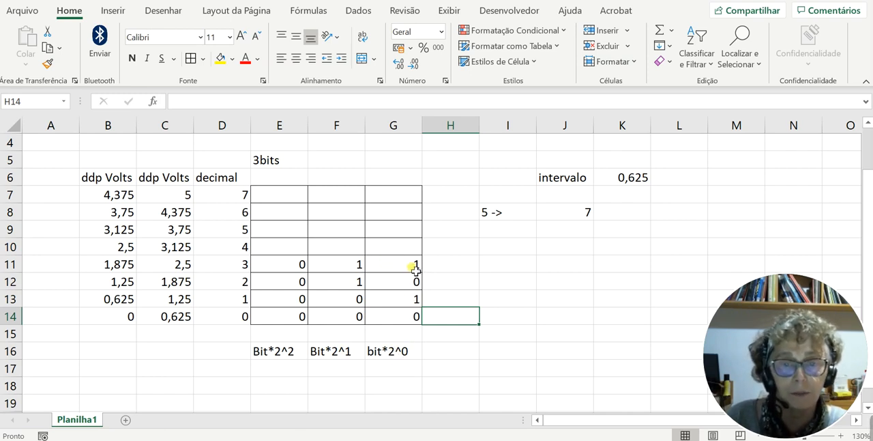
- Enter the three-bit code 1, 0, 0 in E10:G10 for decimal 4
left_click(292, 254)
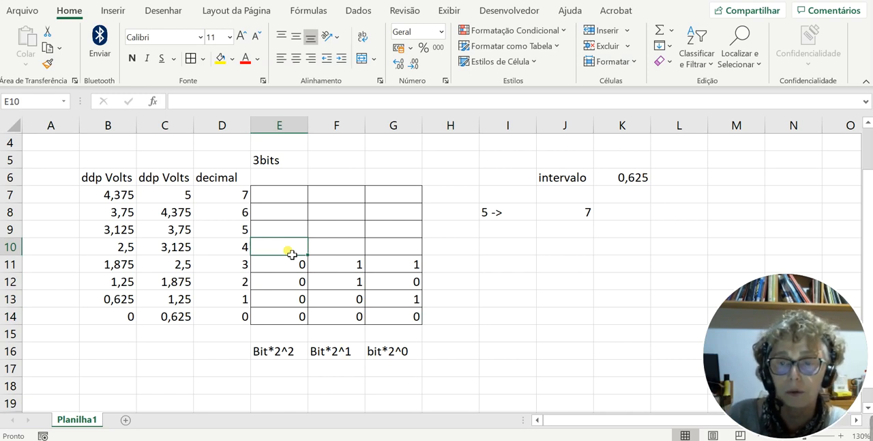
type("1")
left_click(341, 247)
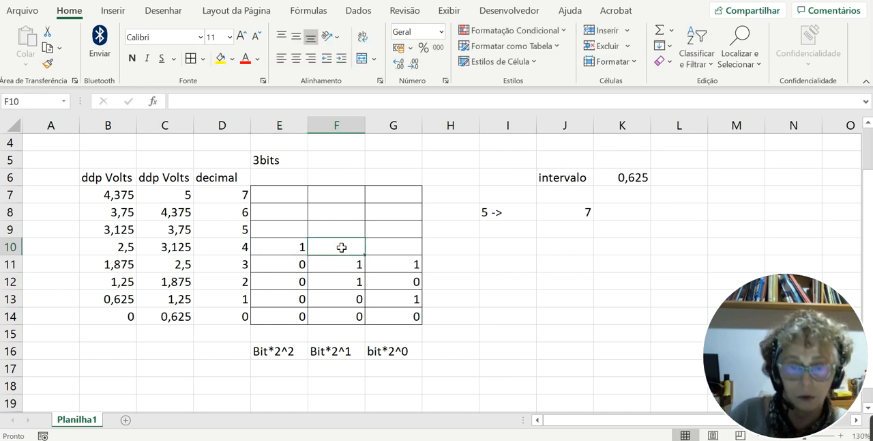
type("0")
left_click(389, 247)
type("0")
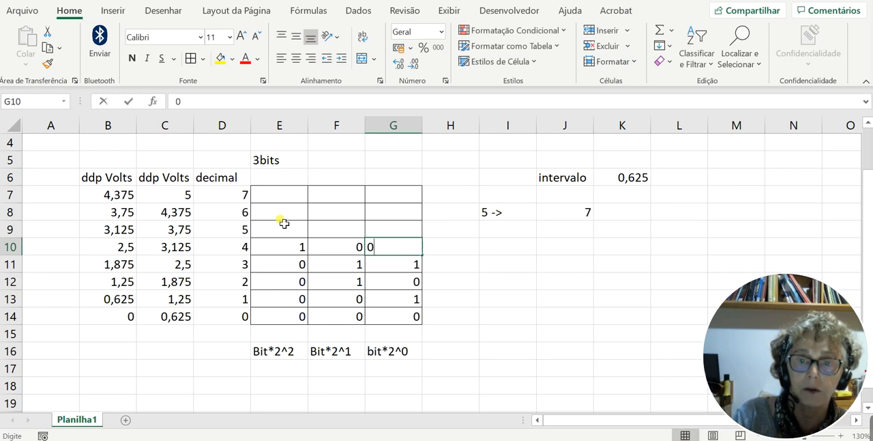
left_click(279, 216)
- Enter the three-bit code 1, 0, 1 in E9:G9 for decimal 5
left_click(283, 232)
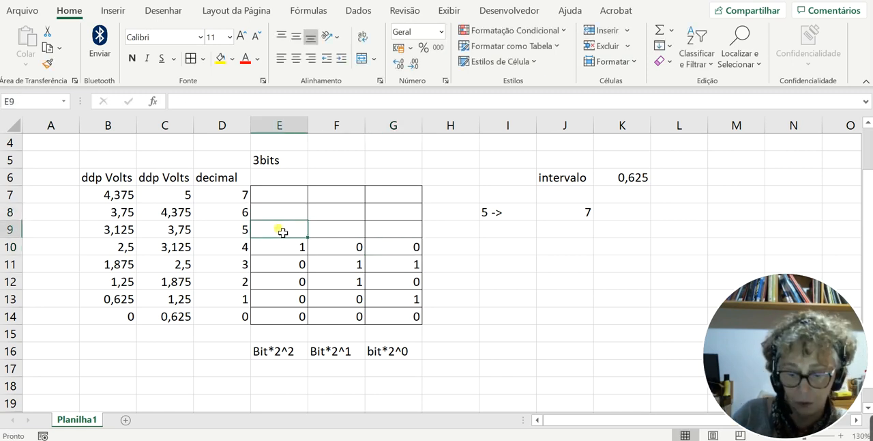
type("1")
left_click(411, 232)
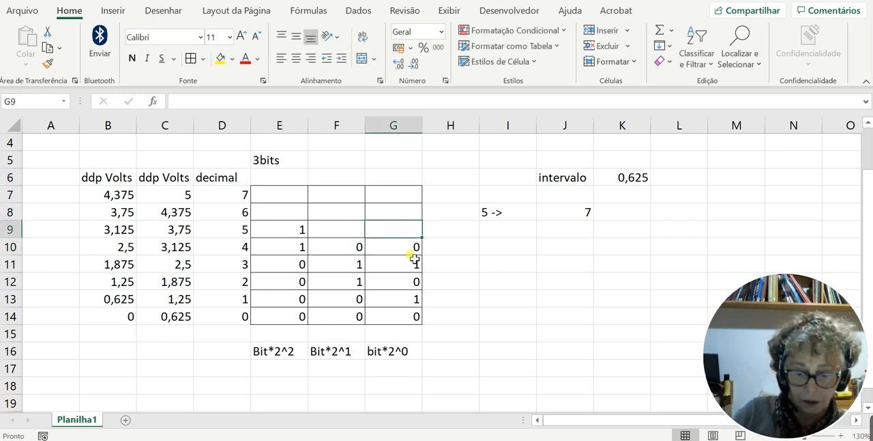
type("1")
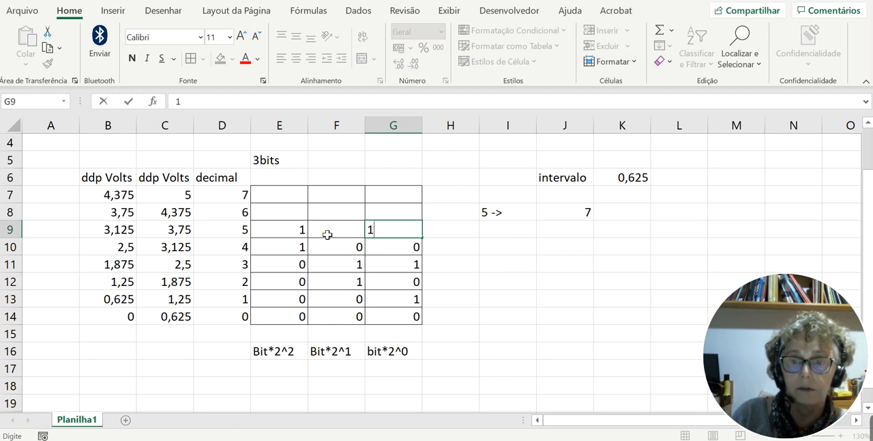
left_click(327, 234)
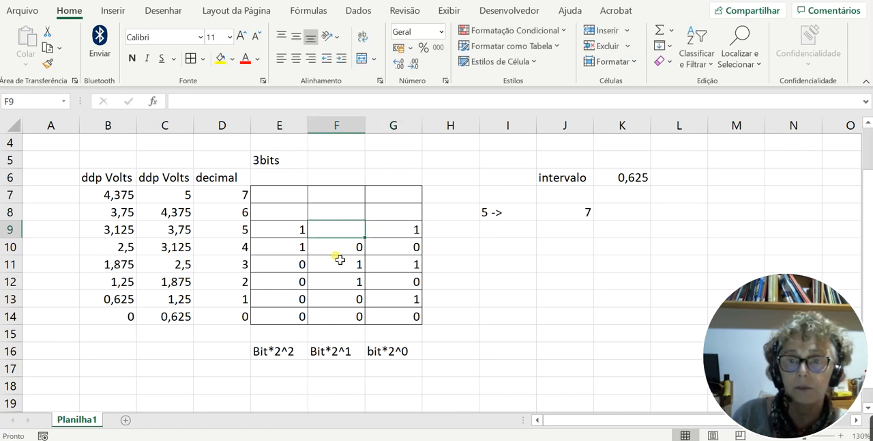
type("0")
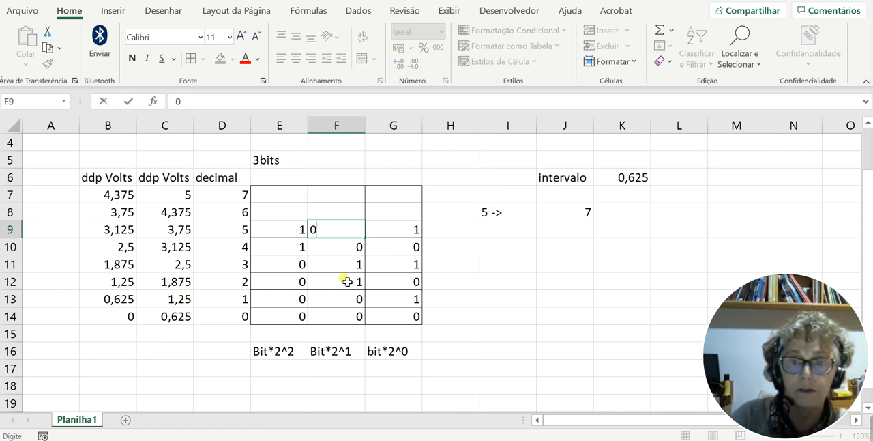
left_click(472, 313)
- Enter the three-bit code 1, 1, 0 in E8:G8 for decimal 6
left_click(296, 218)
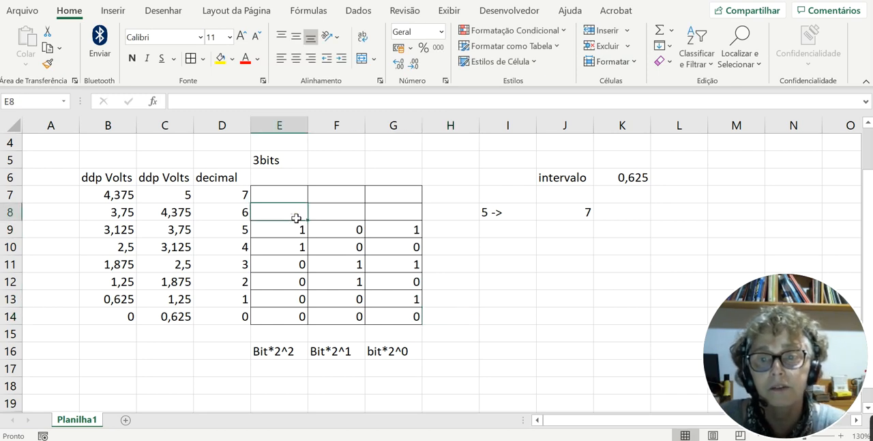
type("1")
left_click(335, 219)
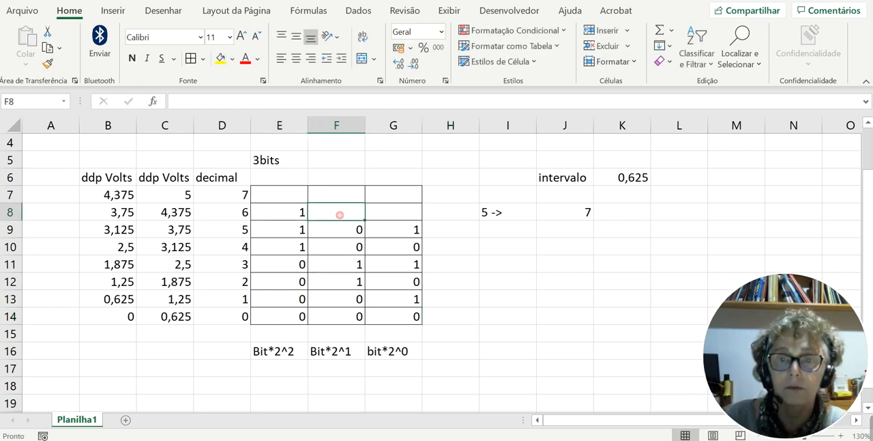
type("1")
left_click(387, 218)
type("0")
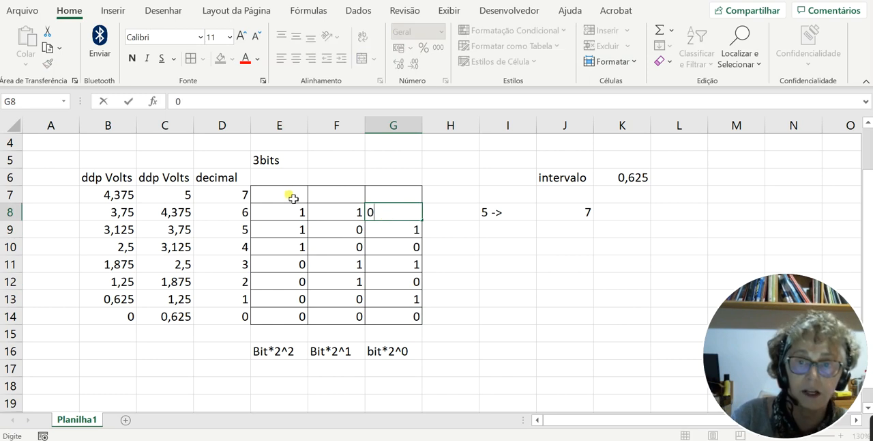
- Enter the three-bit code 1, 1, 1 in E7:G7 for decimal 7
left_click(276, 196)
type("1")
left_click(345, 198)
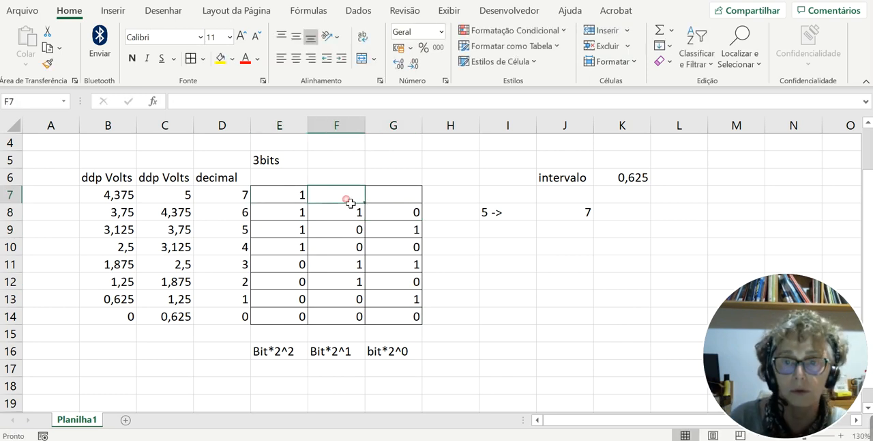
type("1")
left_click(387, 199)
type("1")
left_click(478, 298)
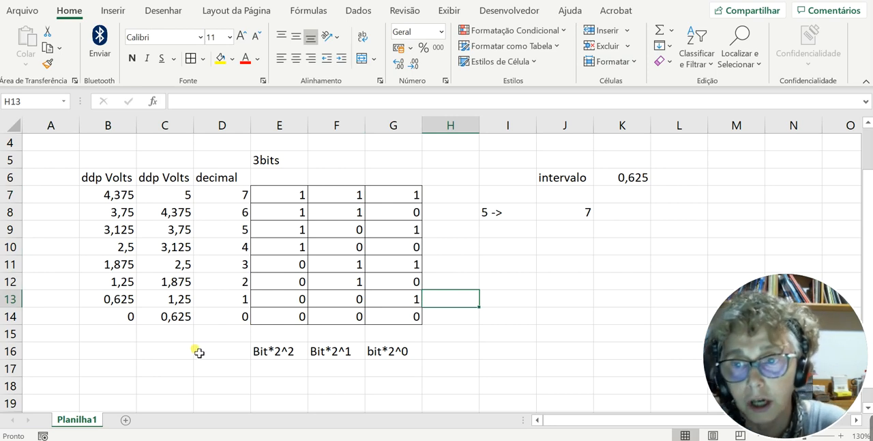
- Examine the interval formula in K6 and the voltage ranges and bit codes in the rows for decimals 0 and 1
left_click(624, 179)
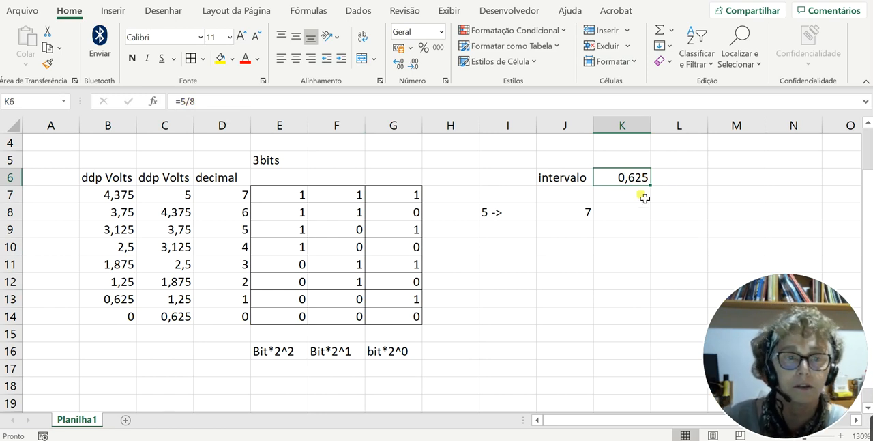
left_click(111, 320)
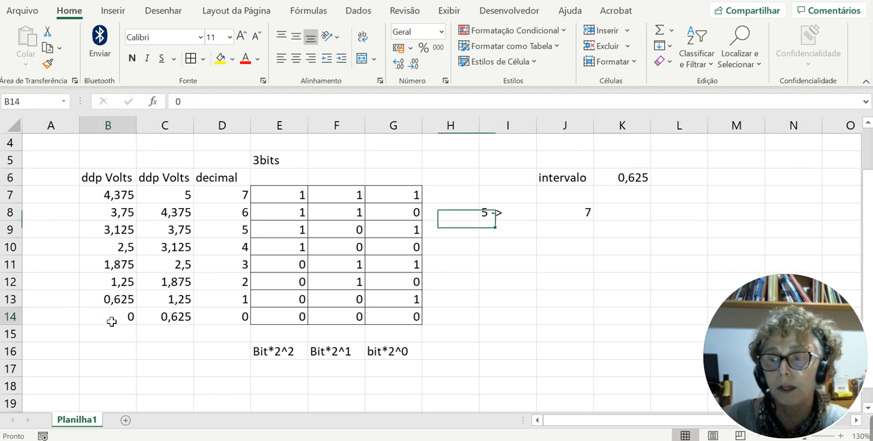
left_click(172, 321, "shift")
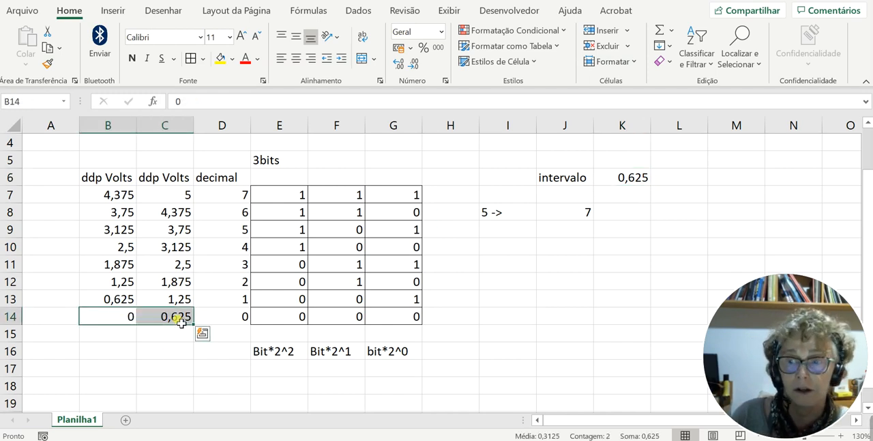
left_click_drag(269, 318, 410, 318)
left_click(106, 304)
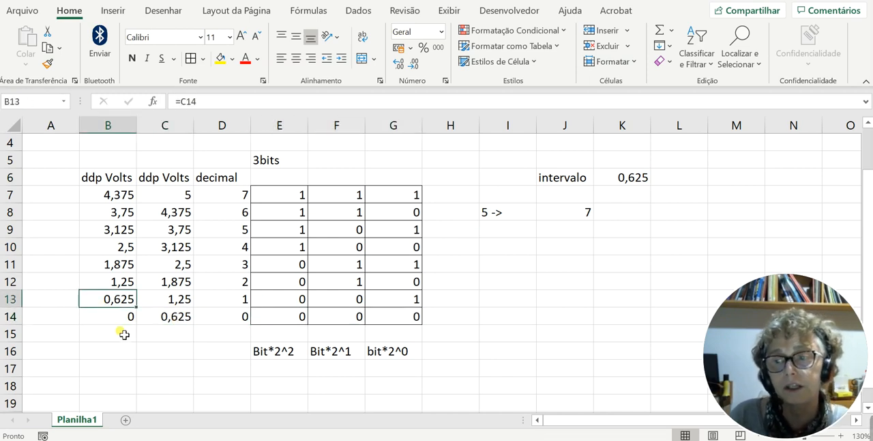
left_click(180, 300)
left_click_drag(254, 301, 402, 300)
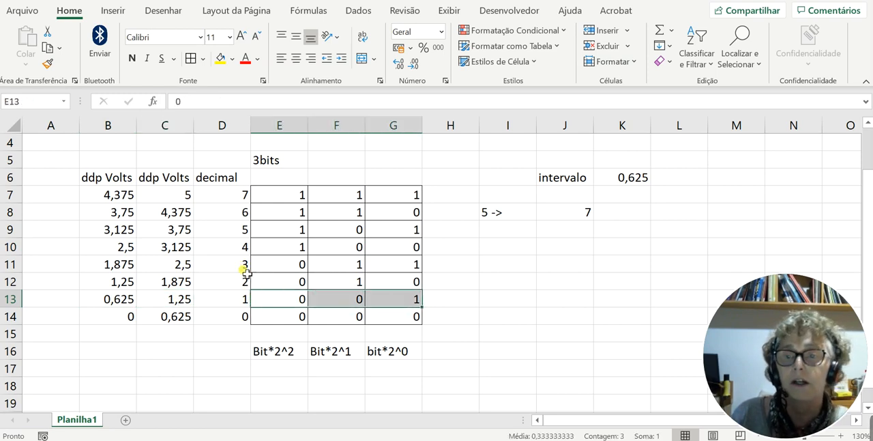
left_click(497, 286)
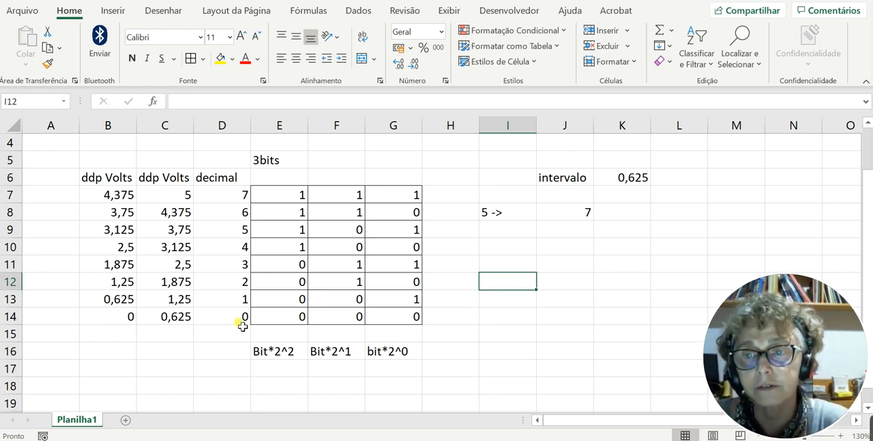
- Center the decimal heading in D6 and fill the decimal 7 row, C7:G7, with yellow
left_click(217, 179)
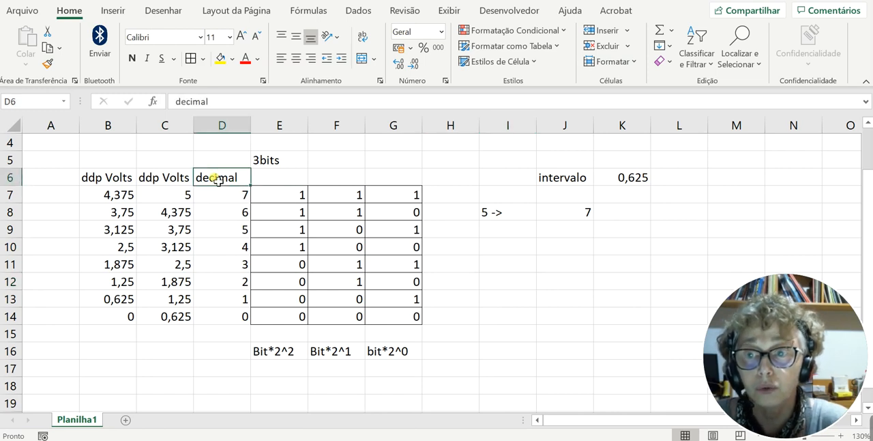
left_click(296, 58)
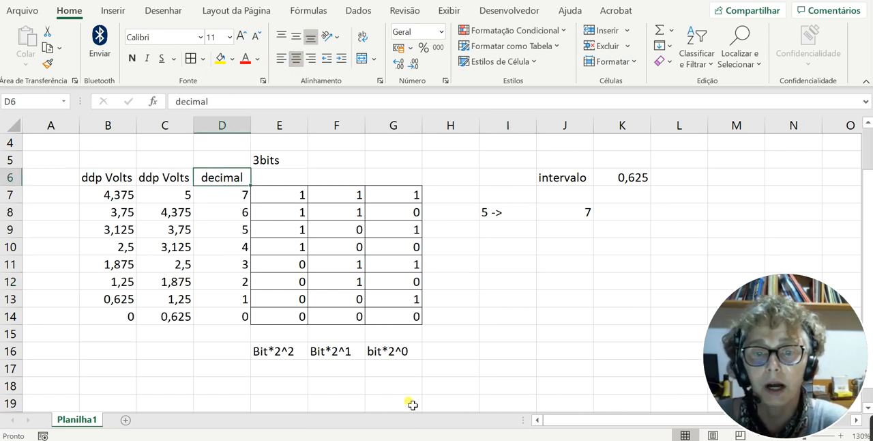
left_click(176, 197)
left_click(416, 197, "shift")
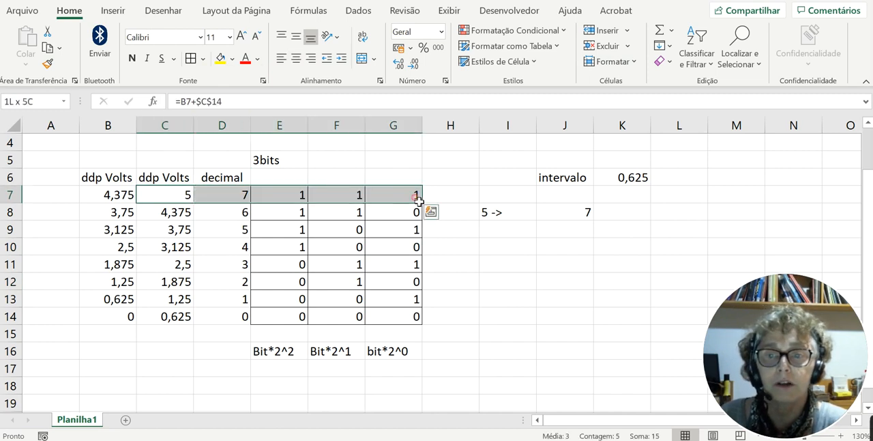
left_click(220, 58)
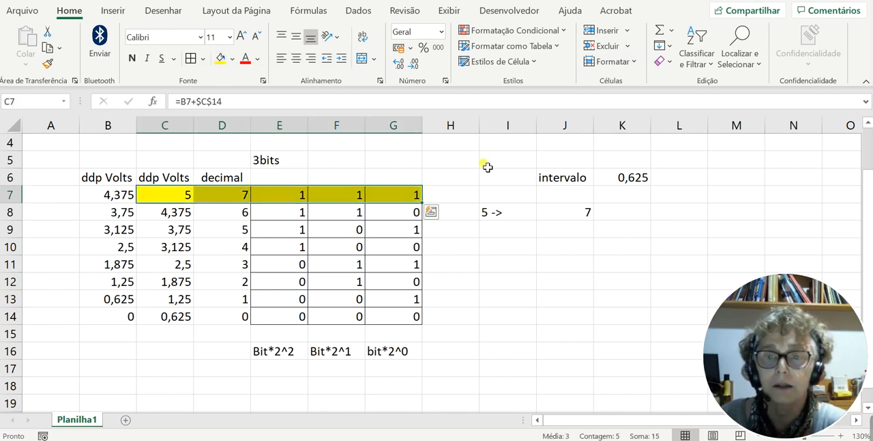
left_click(610, 324)
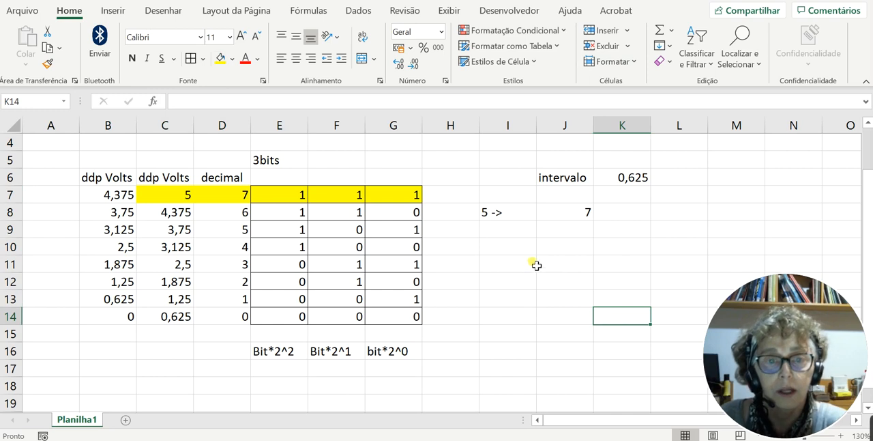
- Enter 3 in I9 and x in J9 below the 5-to-7 proportion, and center both cells
left_click(506, 233)
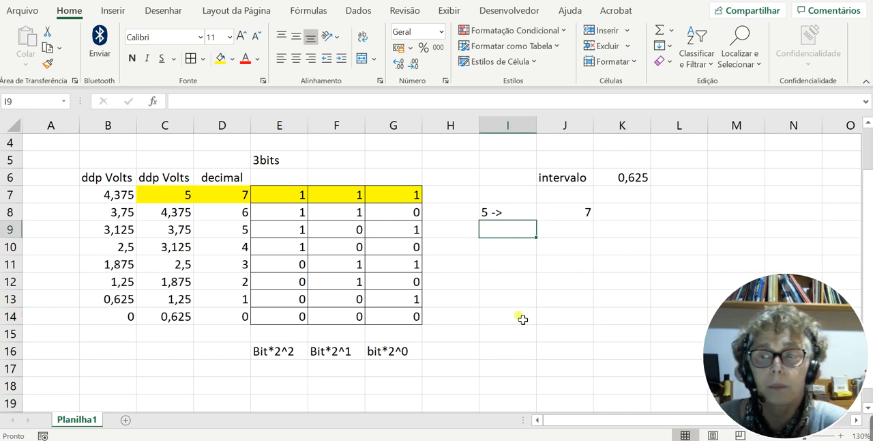
type("3")
left_click(568, 230)
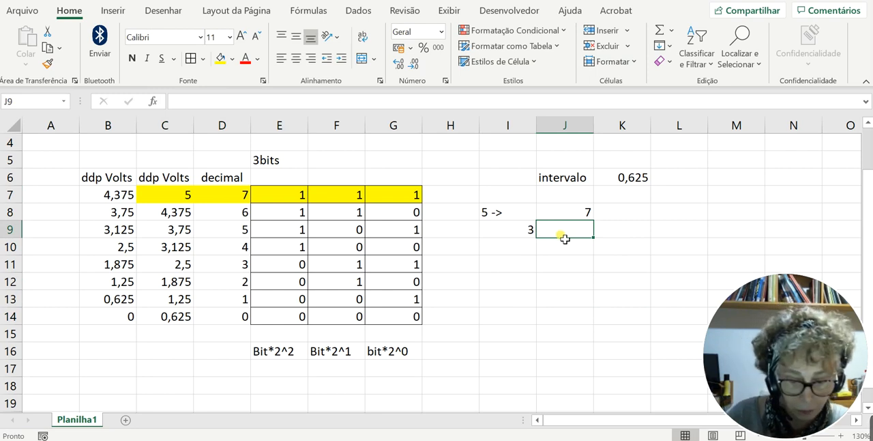
type("x")
left_click(561, 278)
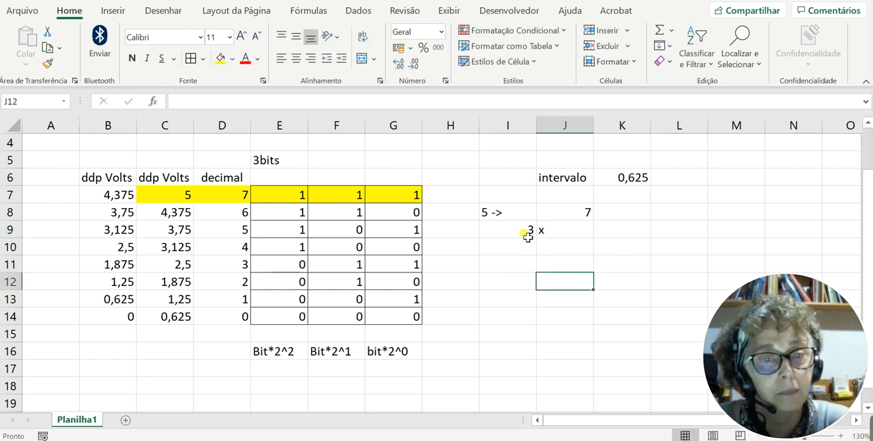
left_click_drag(528, 236, 568, 234)
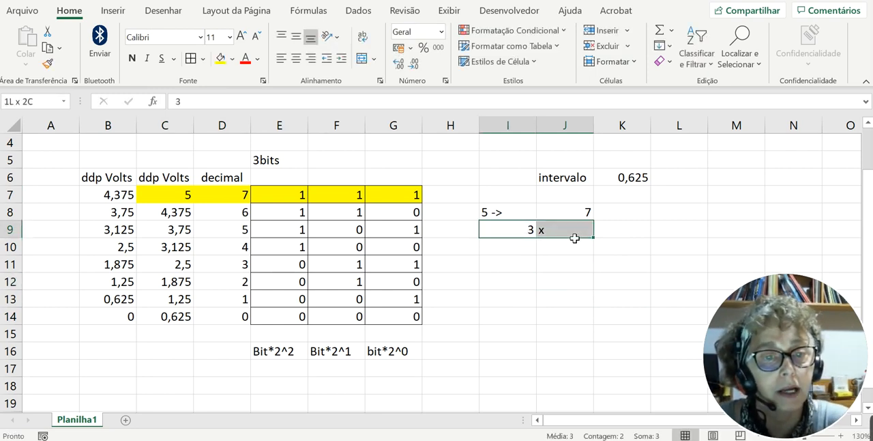
left_click(297, 58)
- Start the conversion expression in I12 with the text Xlido*
left_click(486, 285)
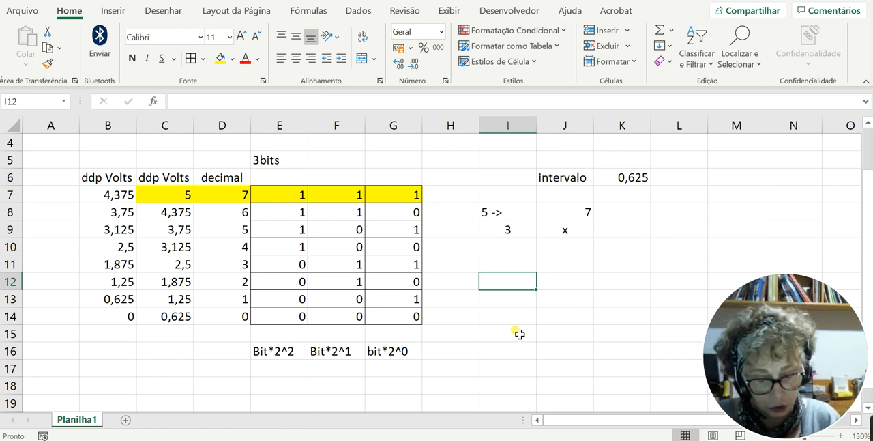
type("Xlido*")
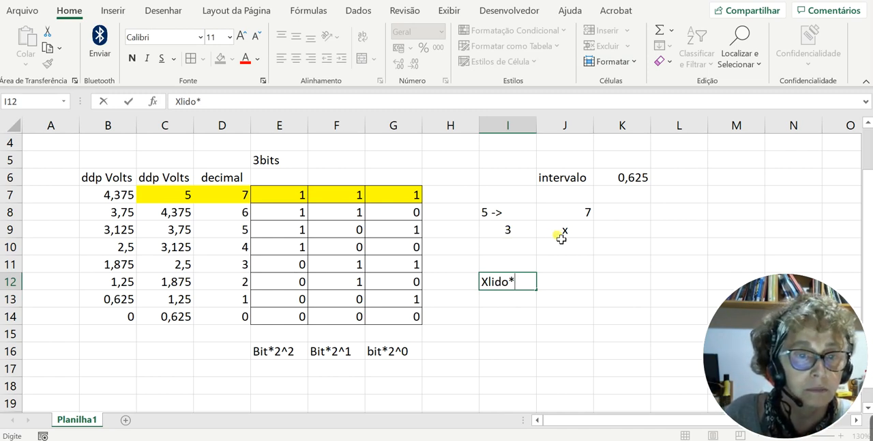
left_click(566, 231)
left_click(522, 283)
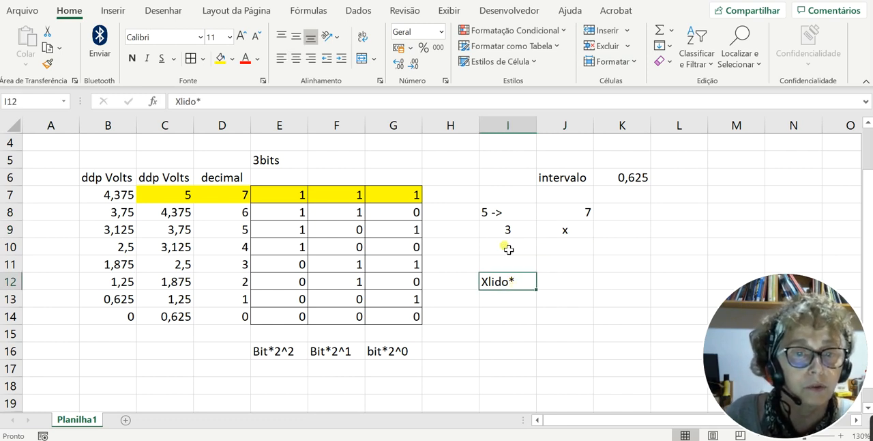
- Rearrange the proportion below 5 -> 7 by putting 6 in J9 and the unknown X in I9
left_click(571, 233)
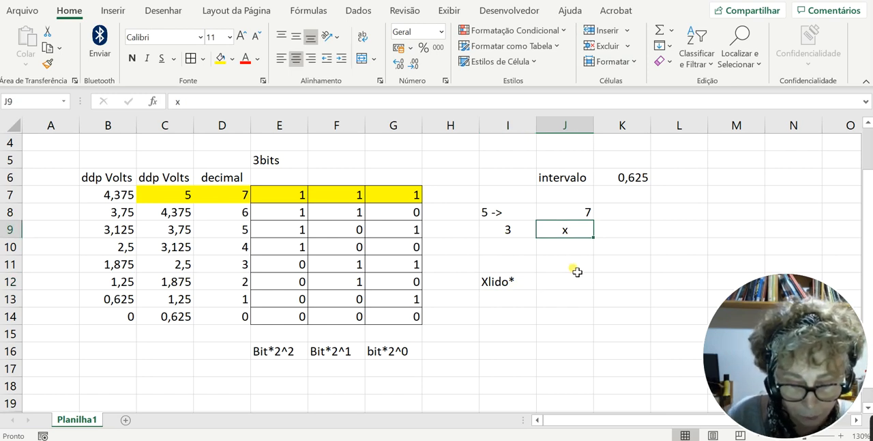
type("6")
left_click(505, 232)
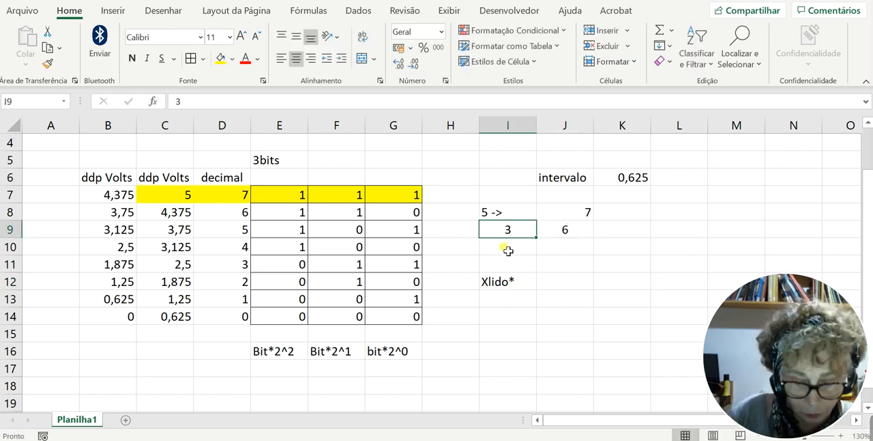
type("X")
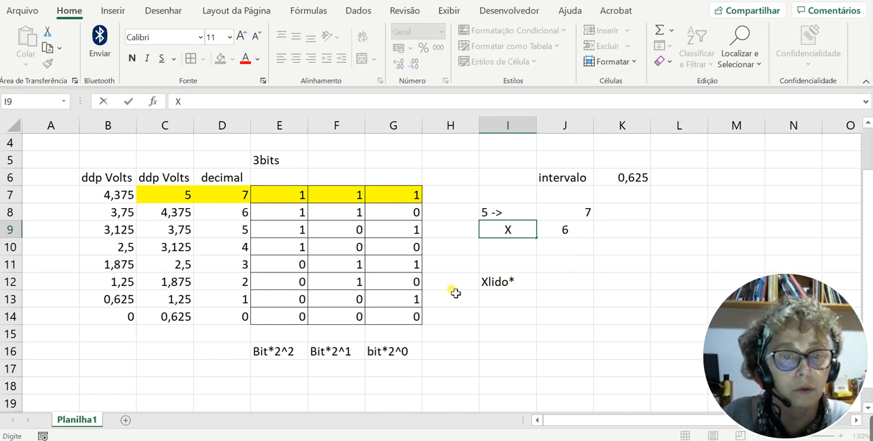
- Complete the conversion expression in I12 so that it reads Xlido*5/7
left_click(516, 285)
left_click(565, 238)
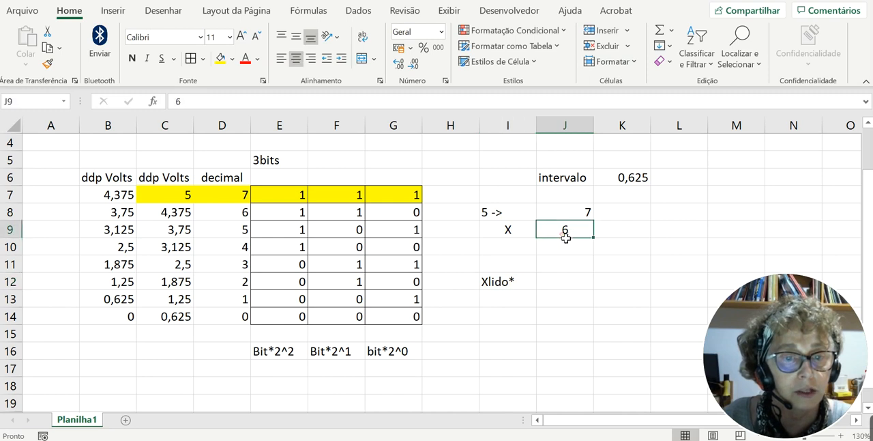
left_click(522, 283)
double_click(521, 282)
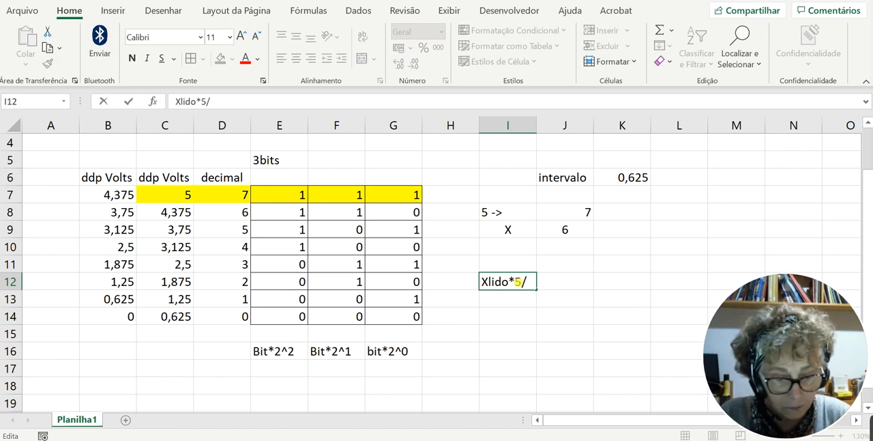
left_click(573, 306)
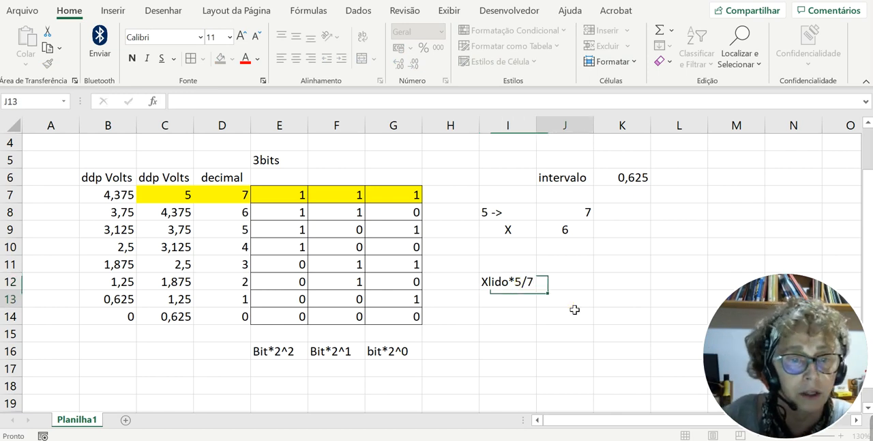
- Calculate the voltage for the decimal 6 reading in K12 with the formula =6*5/7
left_click(609, 277)
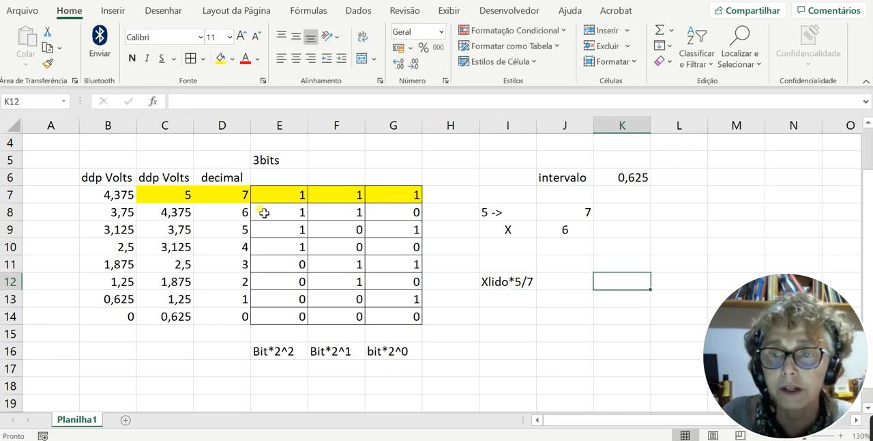
left_click_drag(264, 213, 398, 212)
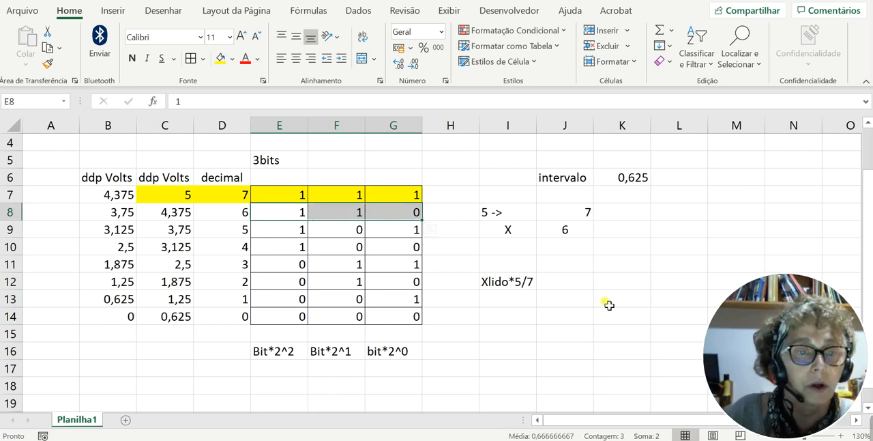
left_click(624, 283)
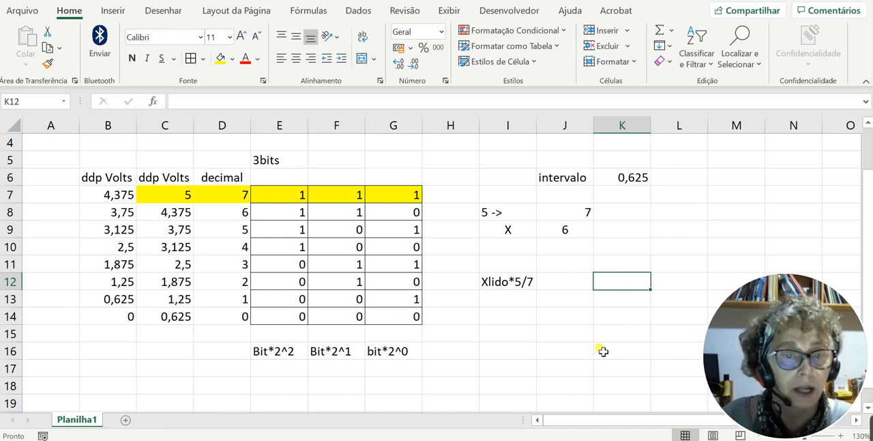
type("6*5/")
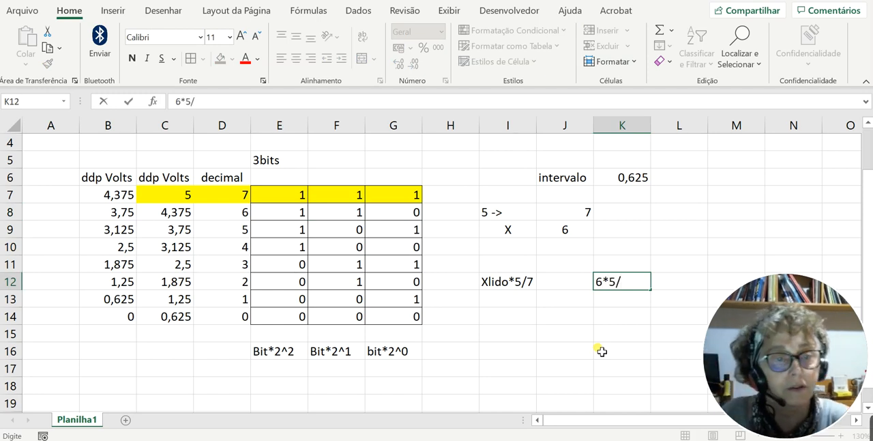
left_click(600, 286)
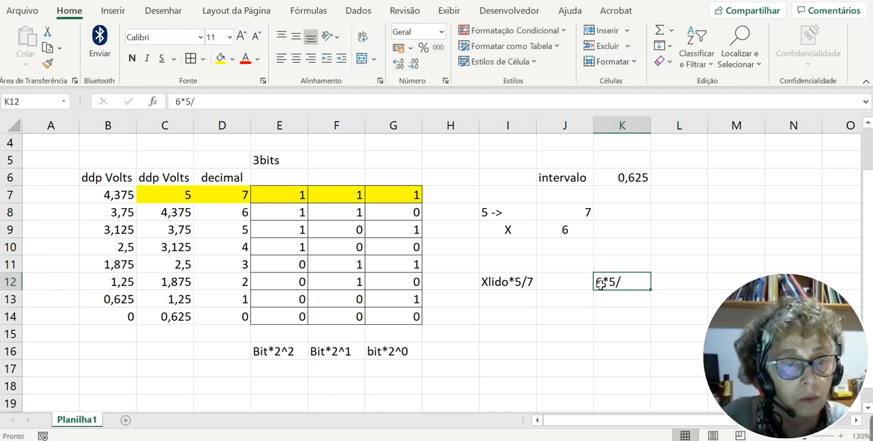
double_click(600, 283)
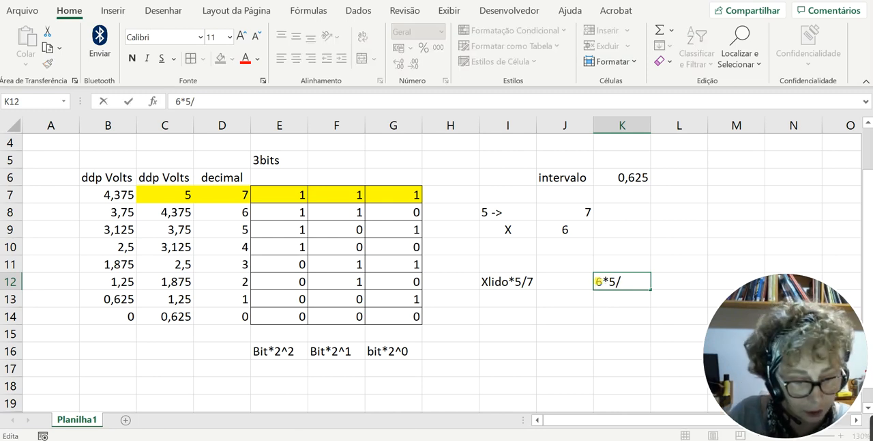
type("=")
left_click(635, 286)
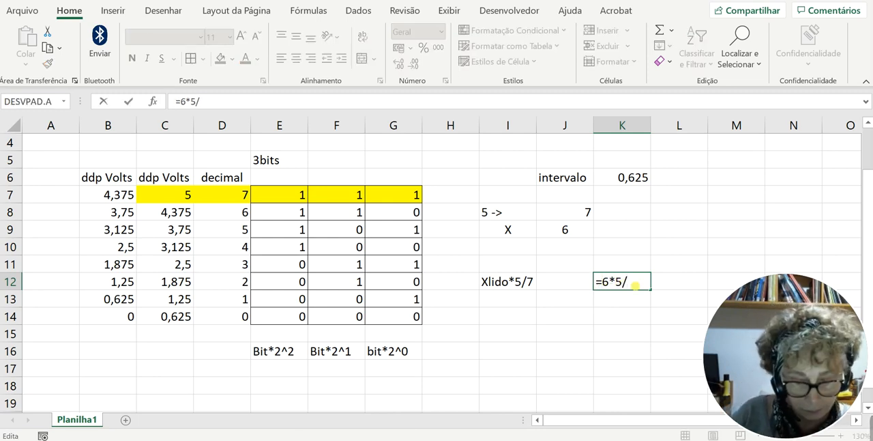
key("Return")
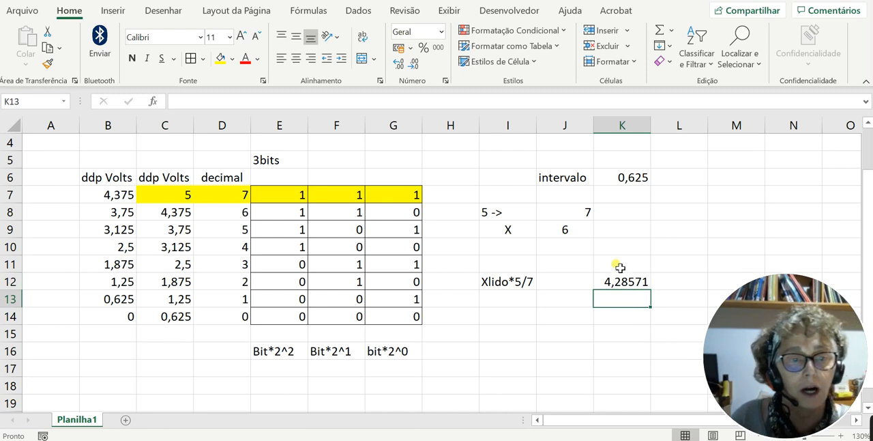
- Compare the calculated voltage in K12 with the voltage range in the decimal 6 row of the table
left_click(639, 287)
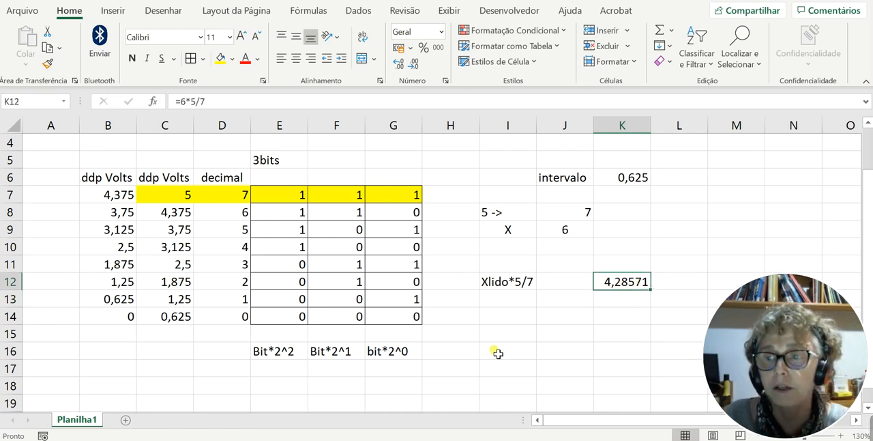
left_click_drag(126, 214, 409, 211)
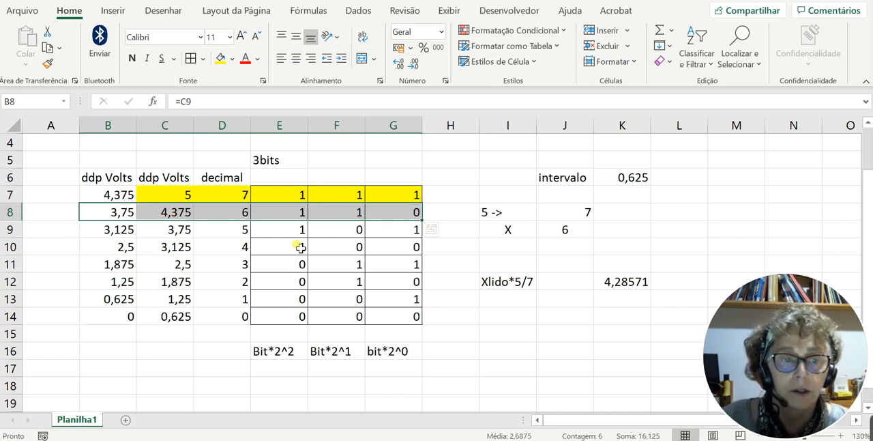
left_click(642, 282)
left_click_drag(102, 217, 191, 215)
left_click(469, 372)
- Enter 2^10 in E18 and 1026 in F18 below the bit weights
scroll(477, 390, "down", 2)
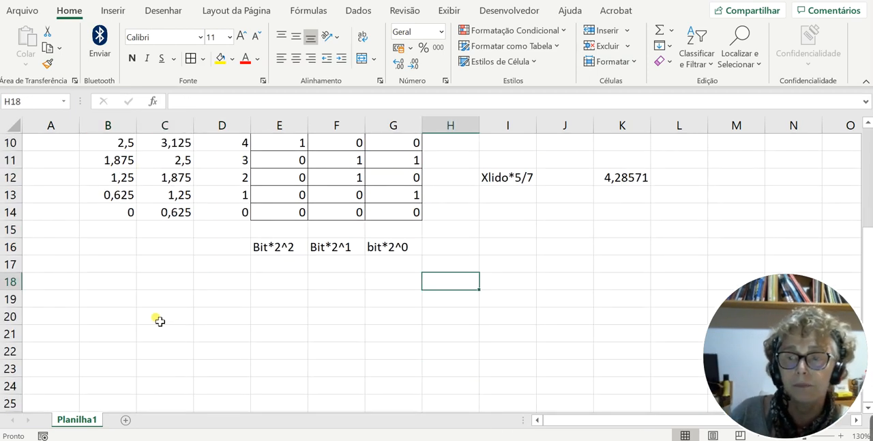
left_click(285, 284)
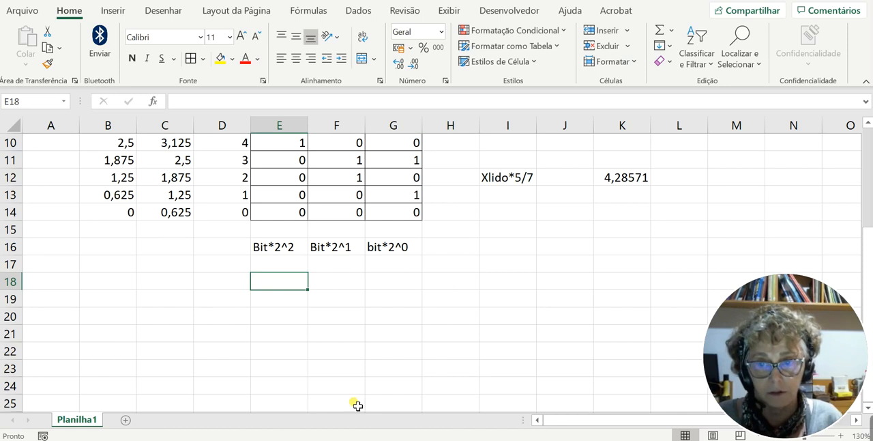
type("2^10")
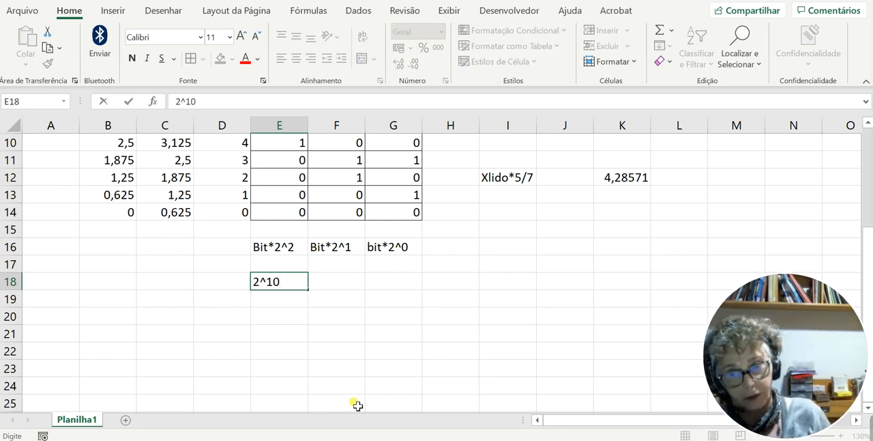
key("Tab")
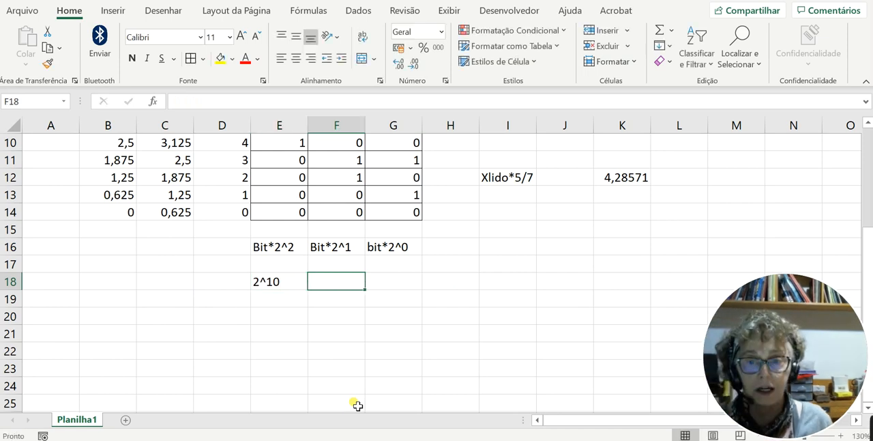
type("1")
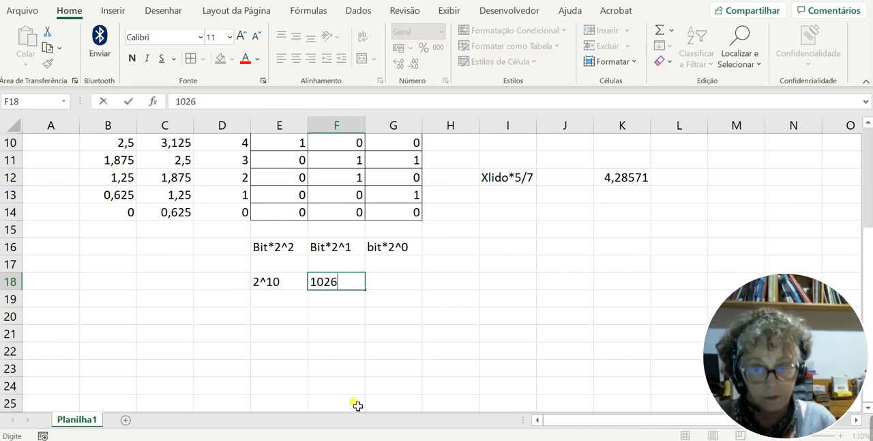
type("026")
key("Return")
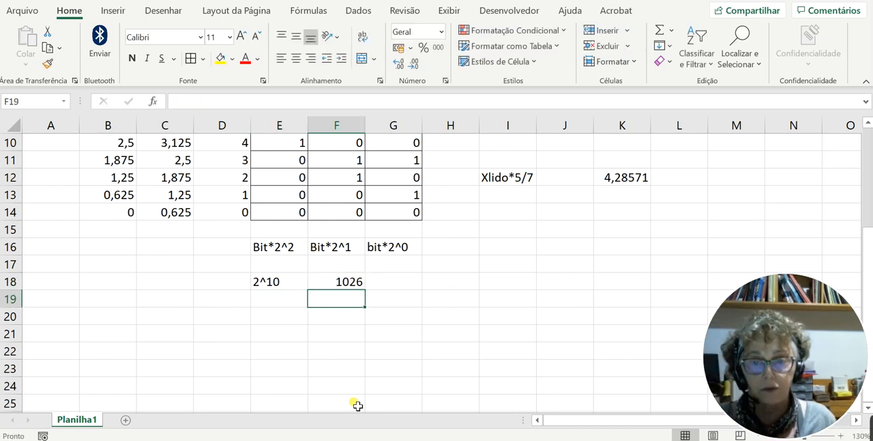
- Enter the 10-bit value range as the text 0 até 1023 in H18
left_click(454, 284)
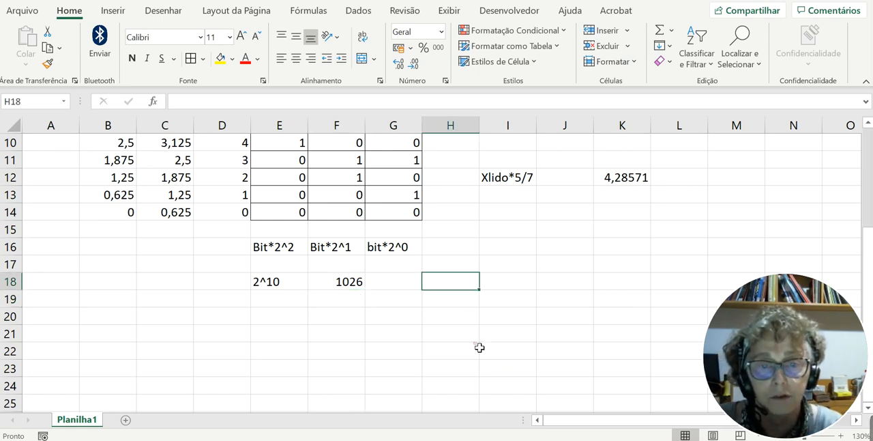
type("0 até")
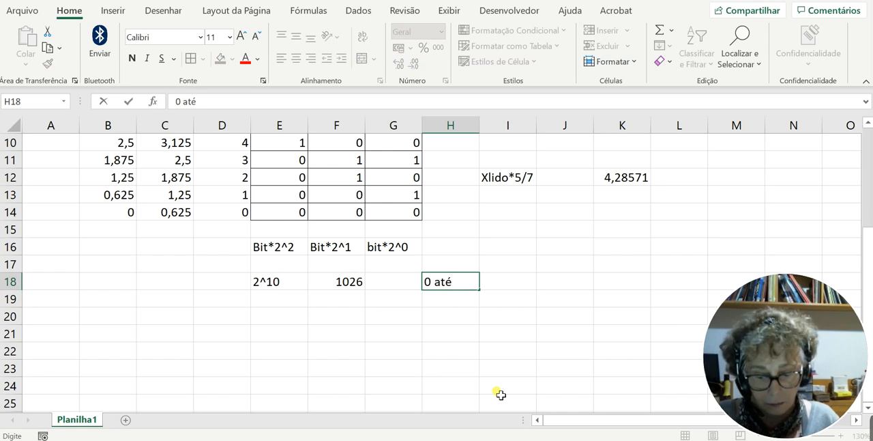
type("1023")
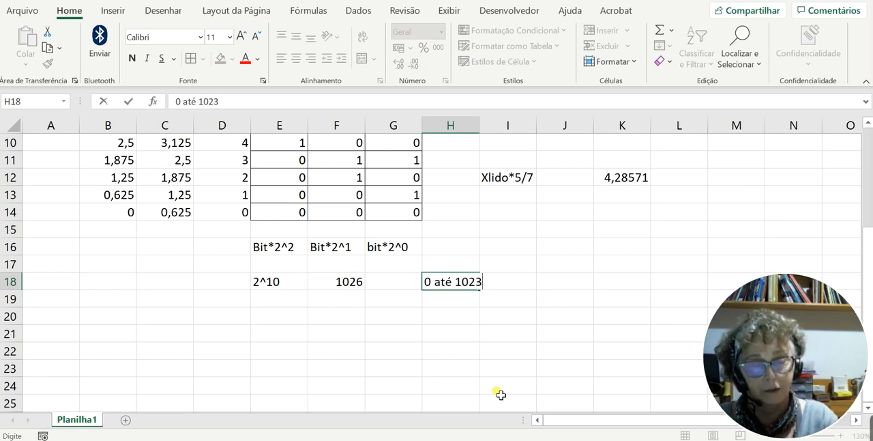
left_click(436, 320)
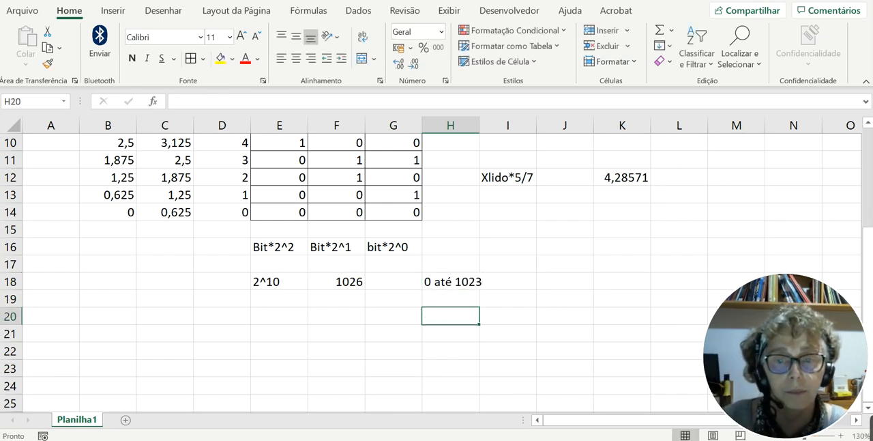
- Switch to the Tinkercad circuit, close the drawing overlay, and show the block code with the serial monitor
key("alt+Tab")
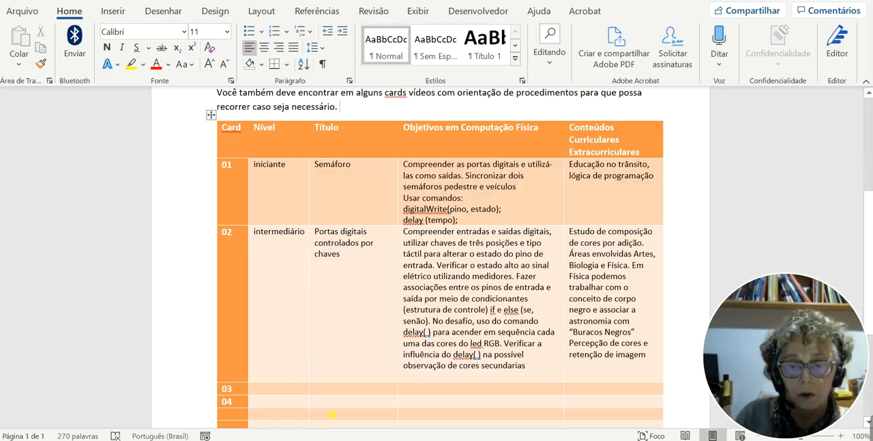
key("alt+Tab")
key("Tab")
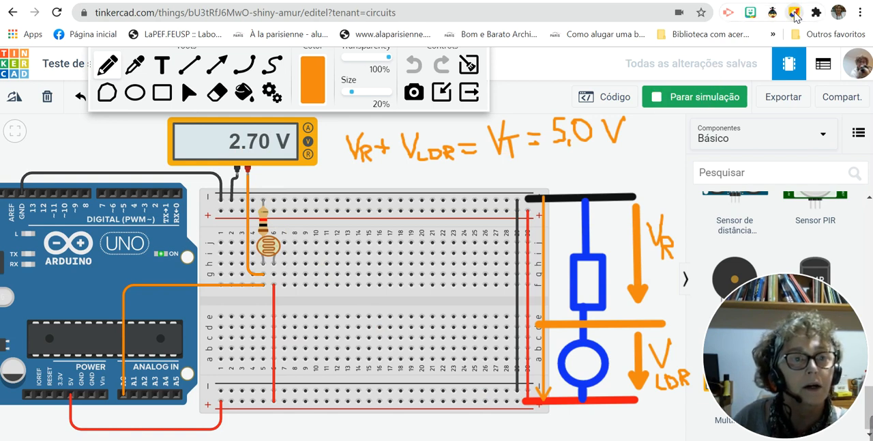
left_click(469, 92)
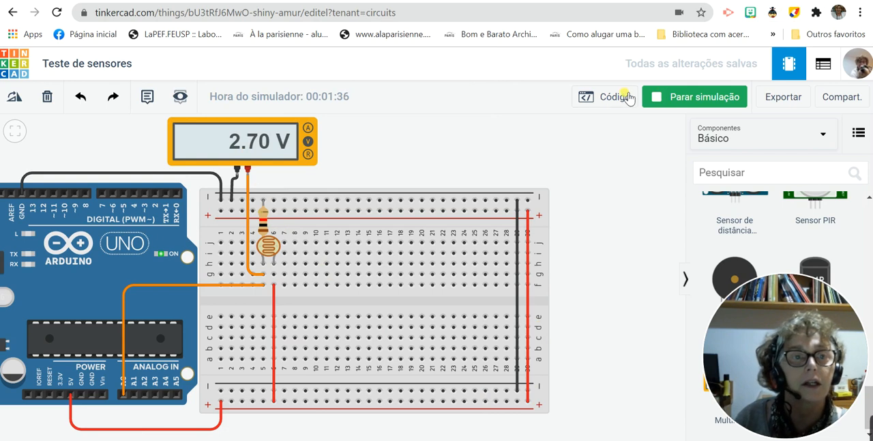
left_click(610, 97)
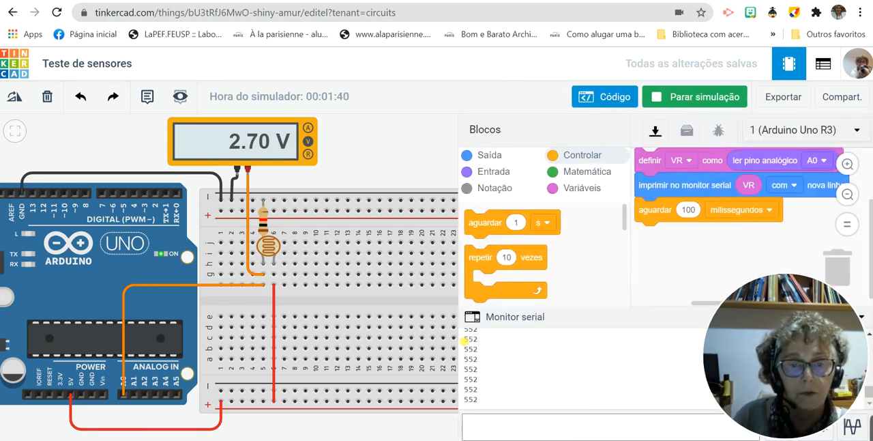
- Compare the VR readings in the serial monitor with the voltage on the circuit's multimeter
left_click_drag(464, 341, 492, 405)
left_click(491, 405)
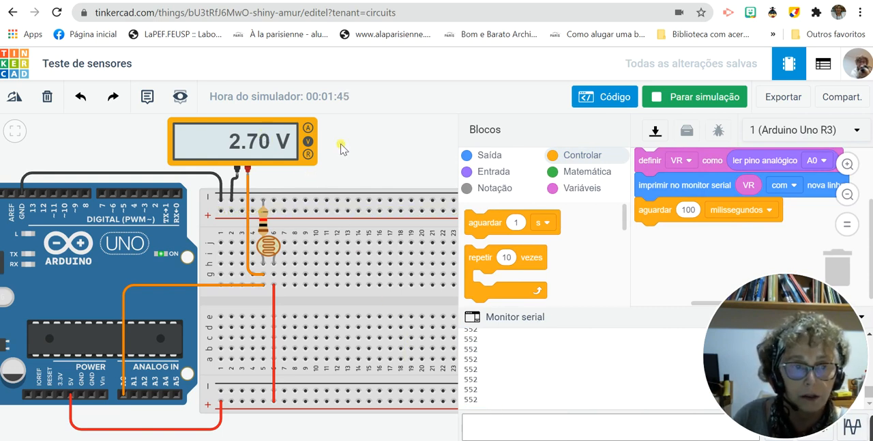
key("alt+Tab")
key("alt+Tab")
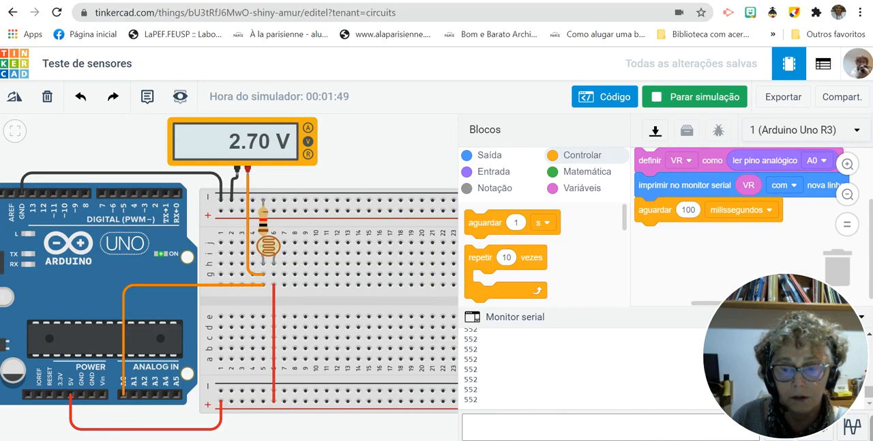
- Switch to the Excel sheet and enter the serial monitor reading in H20 as the text 552 lido decimal Arduino
key("alt+Tab")
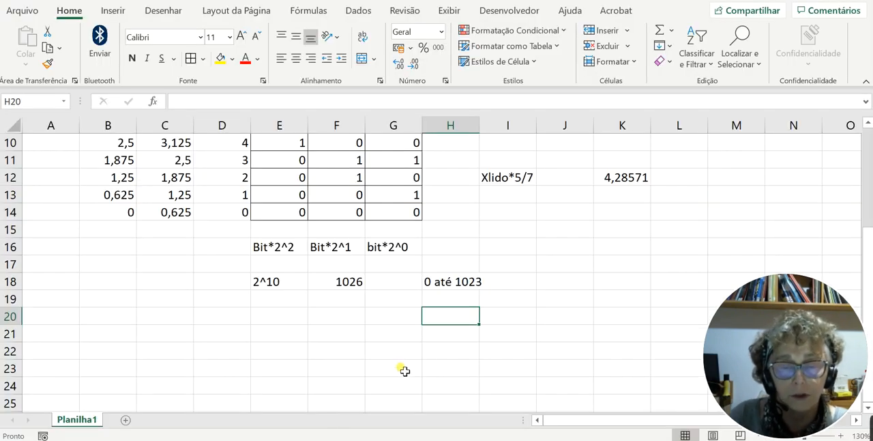
key("alt+Tab")
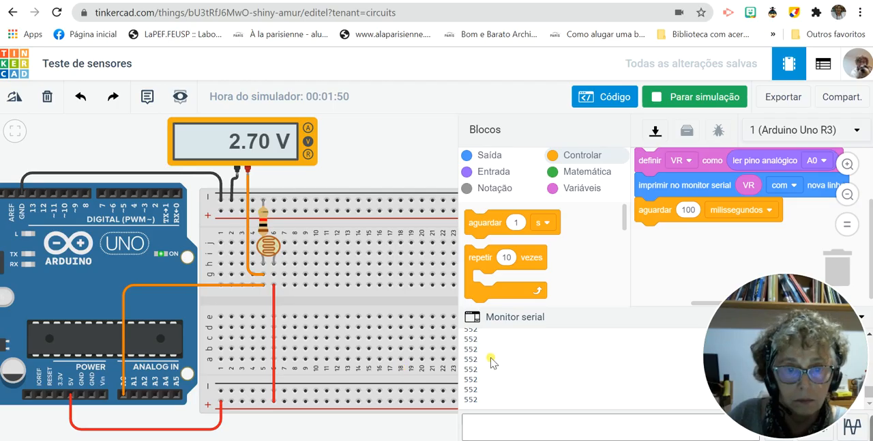
key("alt+Tab")
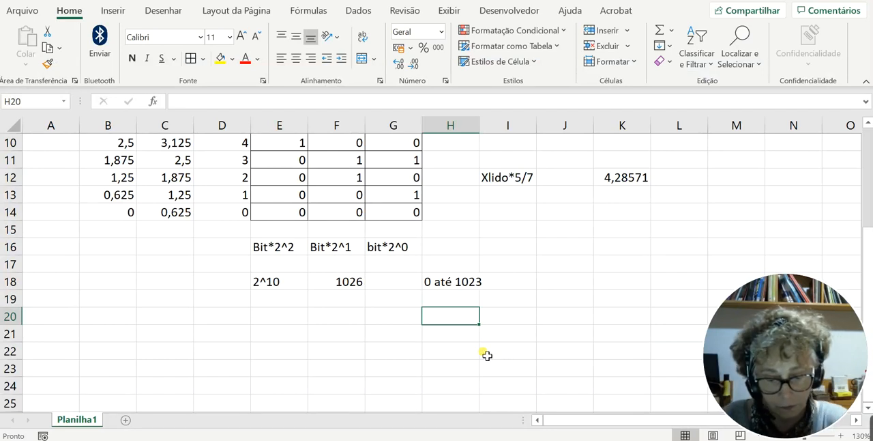
type("553")
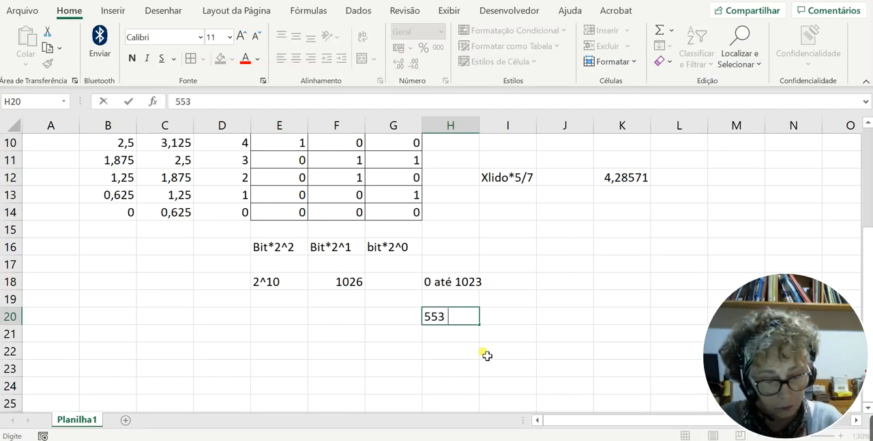
key("BackSpace")
type("2 li")
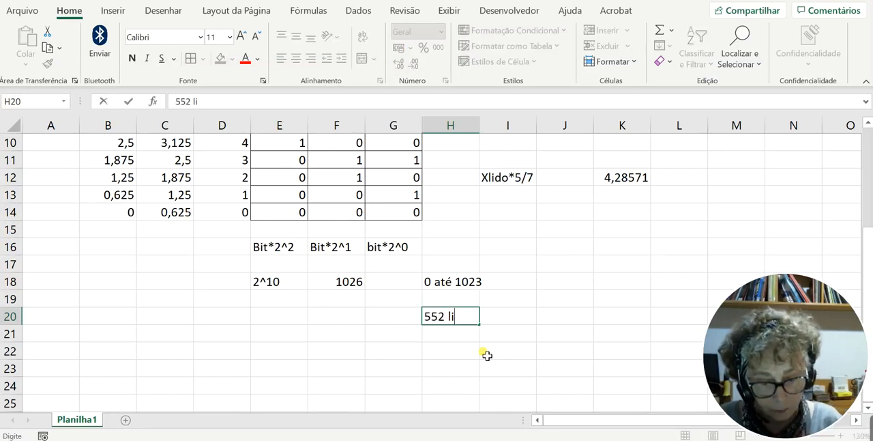
type("do decima")
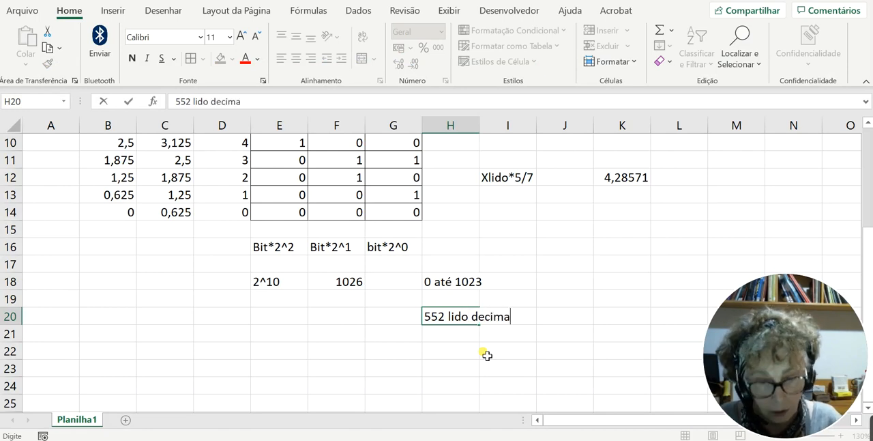
type("l Arduino")
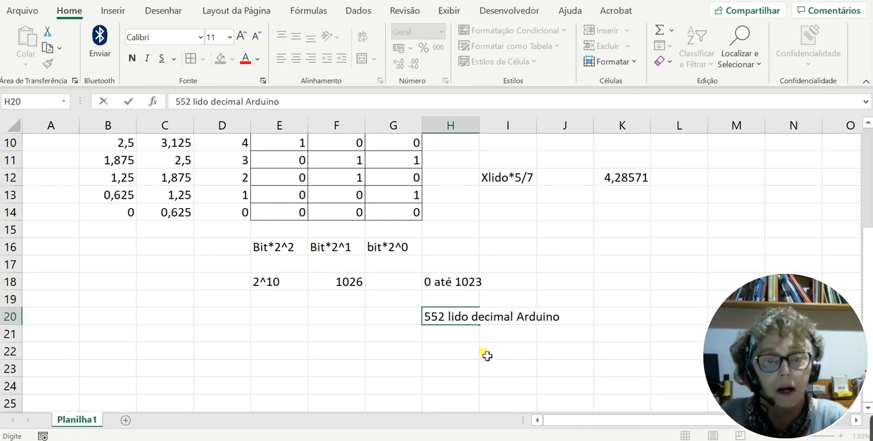
- Set up the proportion below the reading, with 5-> in H22, 1023 in I22, Volts in H23 and Lido in I23
left_click(447, 355)
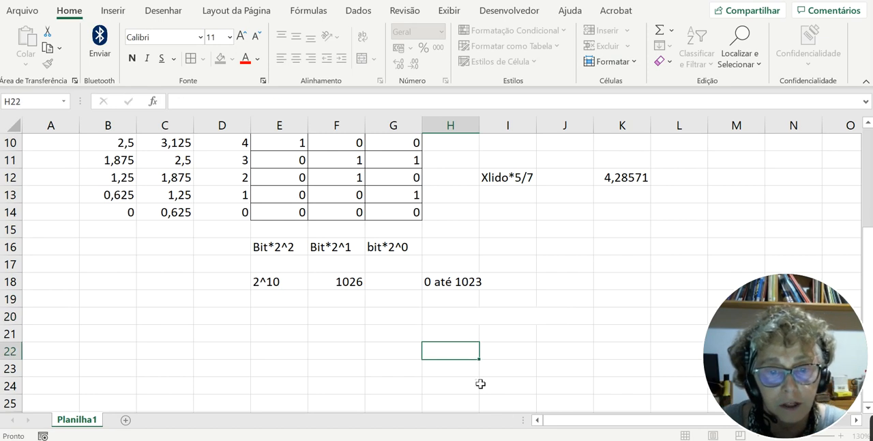
type("5")
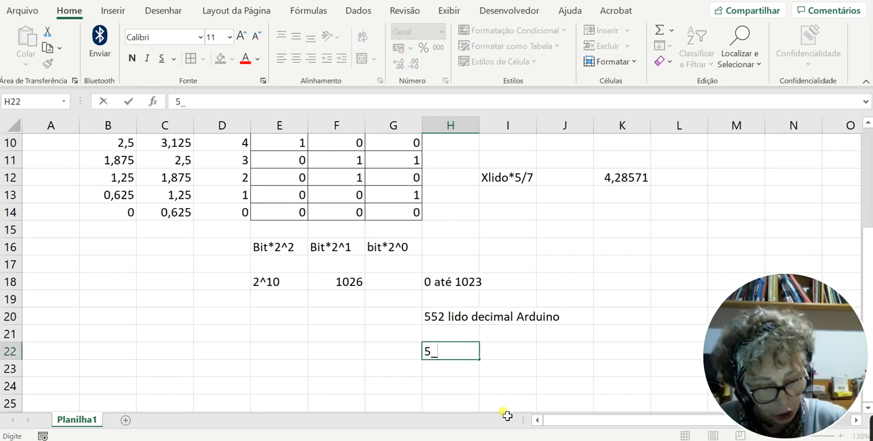
type("->")
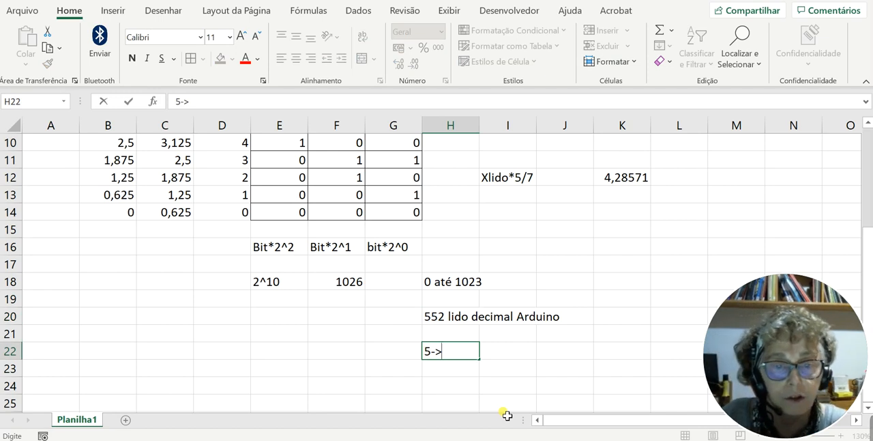
left_click(510, 355)
type("1023")
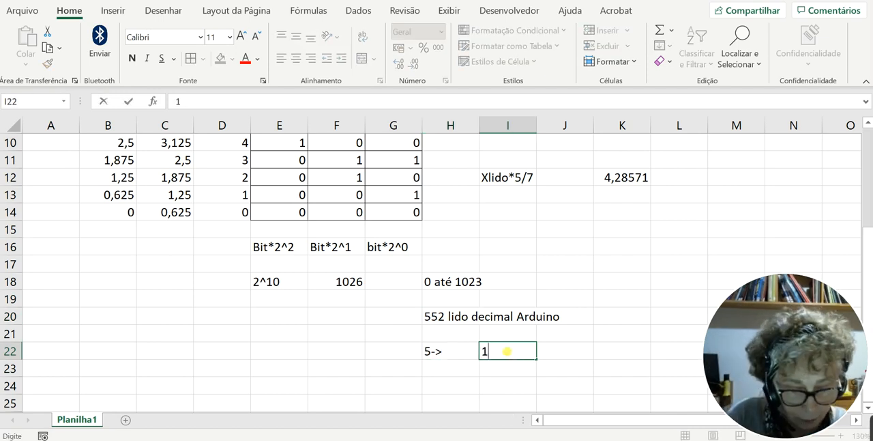
left_click(468, 377)
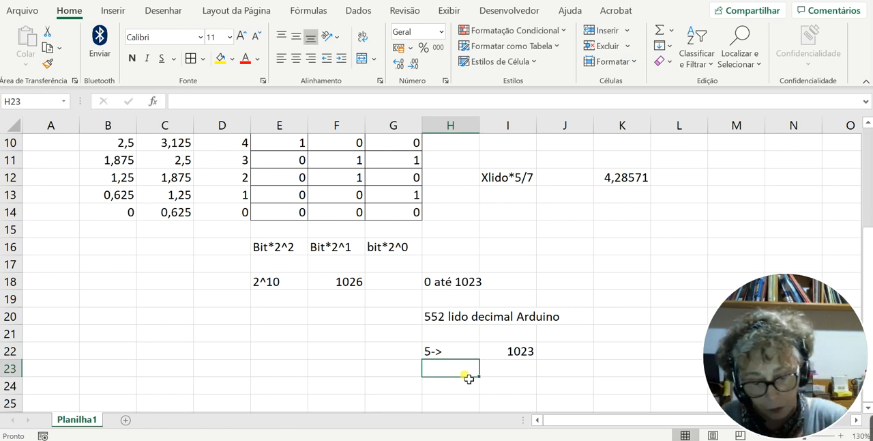
type("Volts")
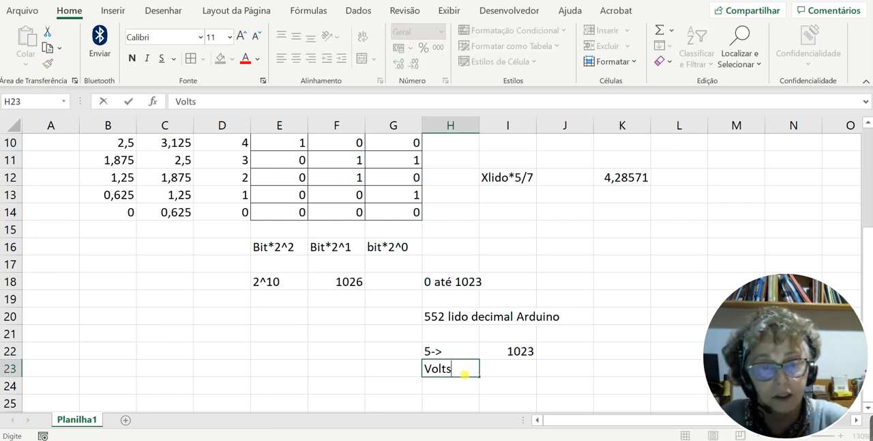
left_click(509, 367)
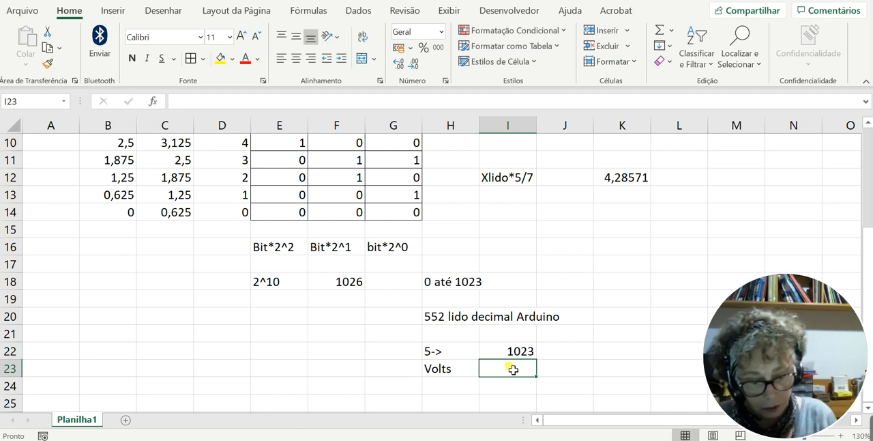
type("Lido")
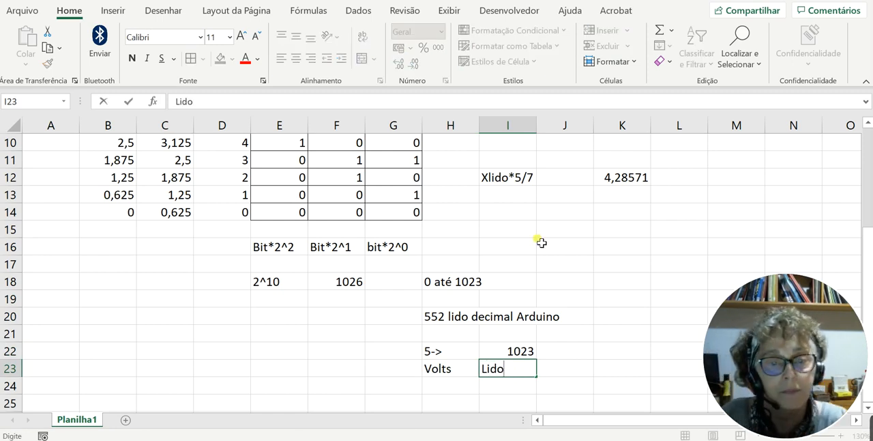
left_click(471, 372)
- Write the conversion expression Volts= lido*5/1023 as text in H25
scroll(477, 371, "down", 2)
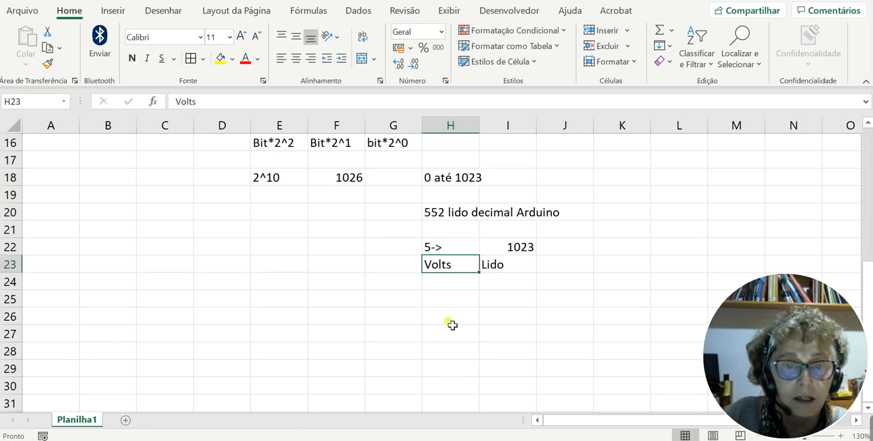
left_click(452, 304)
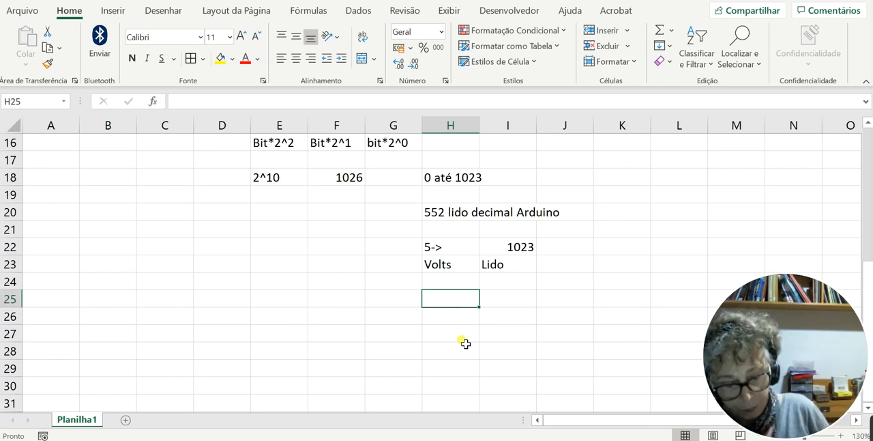
type("Volts")
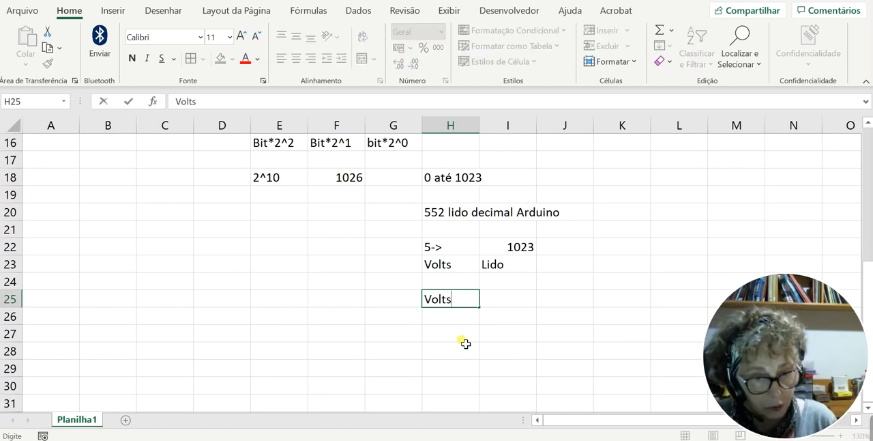
type("= ")
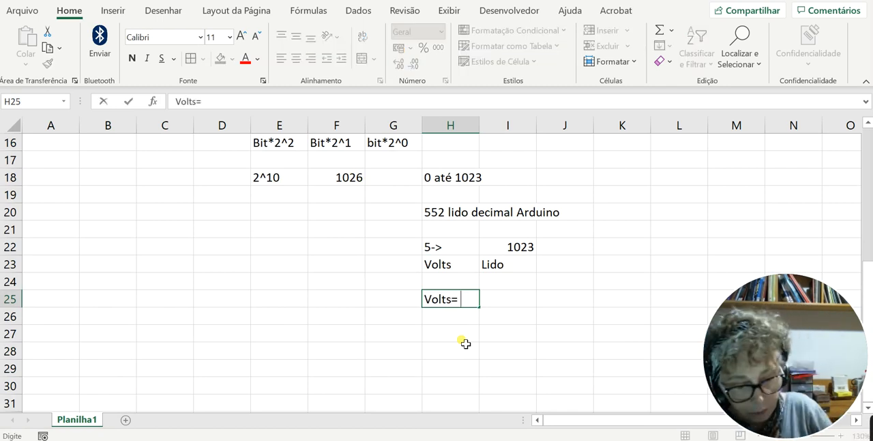
type("lido")
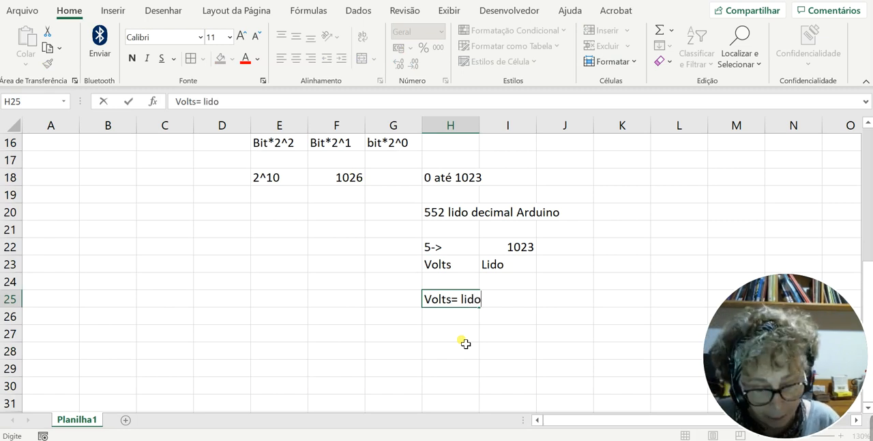
type("*5")
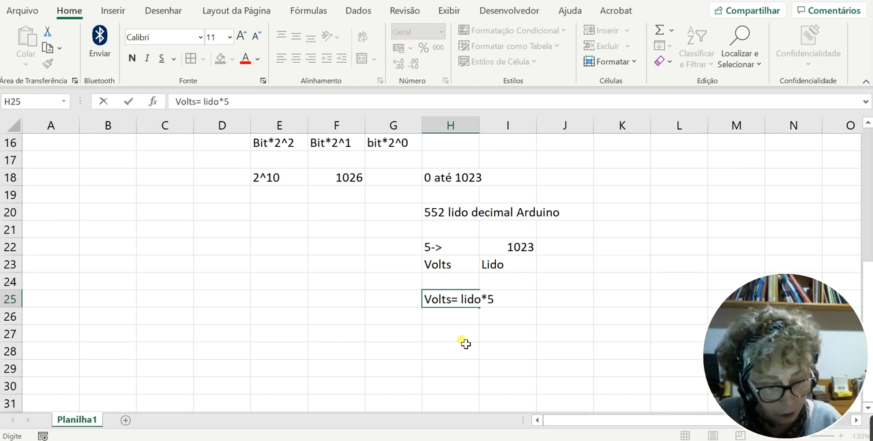
type("/1023")
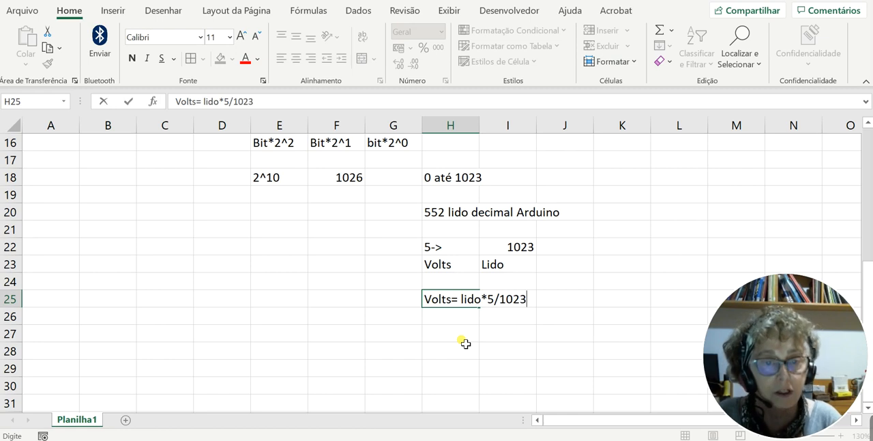
- Label H27 as Volts and enter the formula =552*5/2013 in I27
left_click(463, 339)
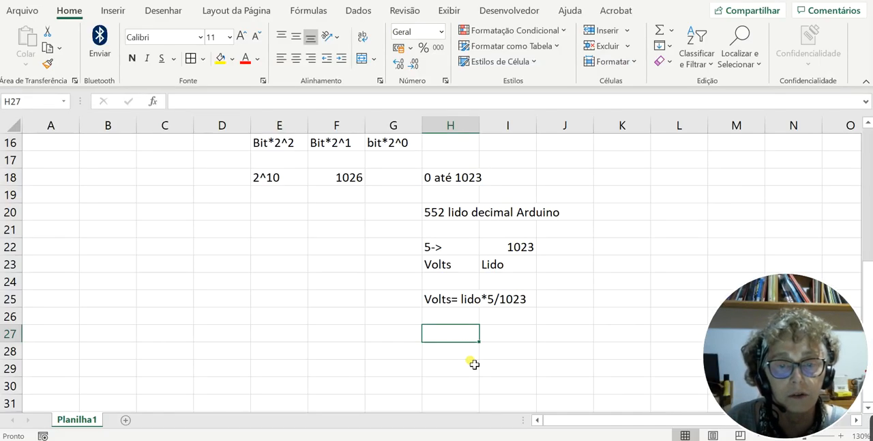
type("Vo")
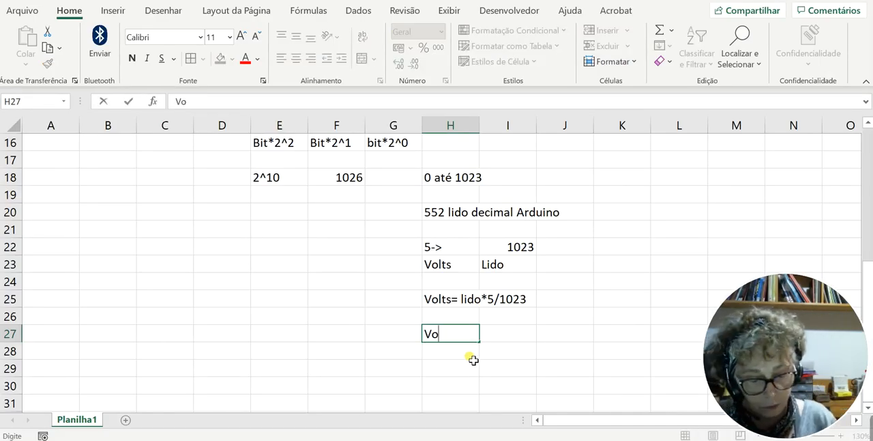
type("lts")
key("Tab")
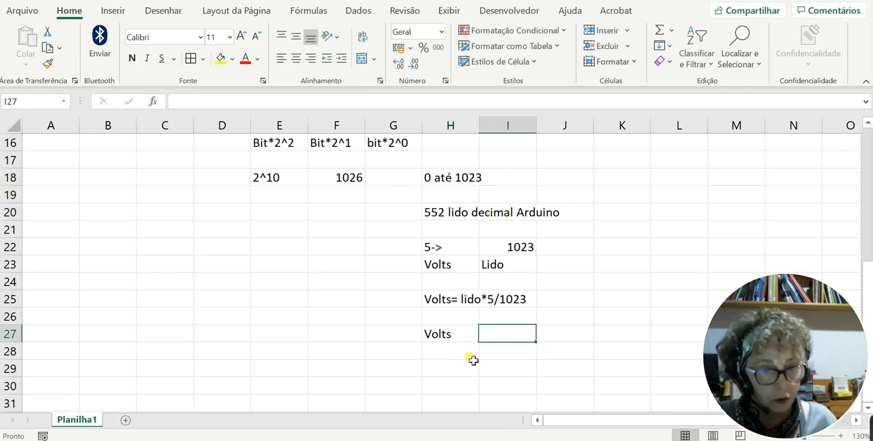
type("=")
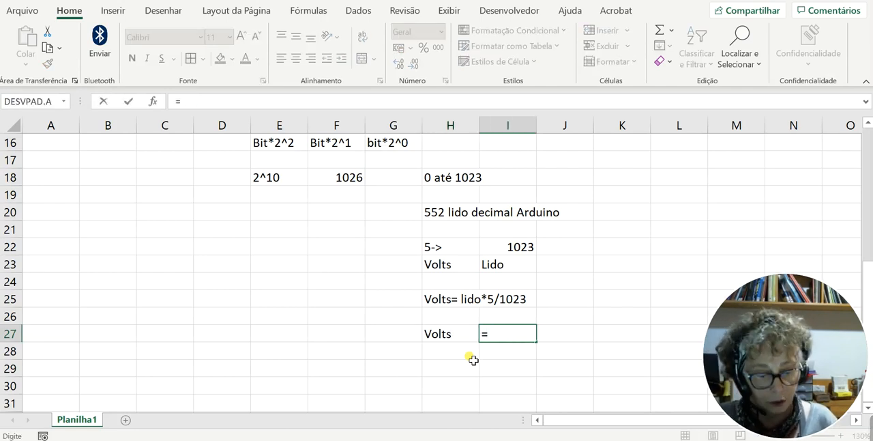
type("552")
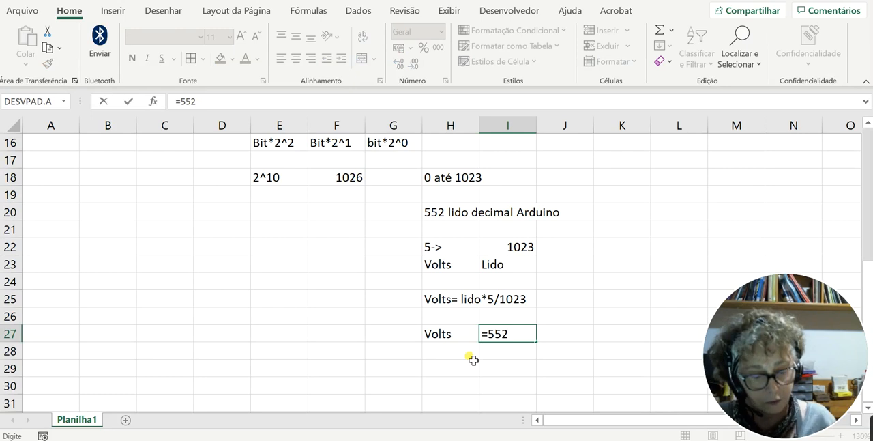
type("*5")
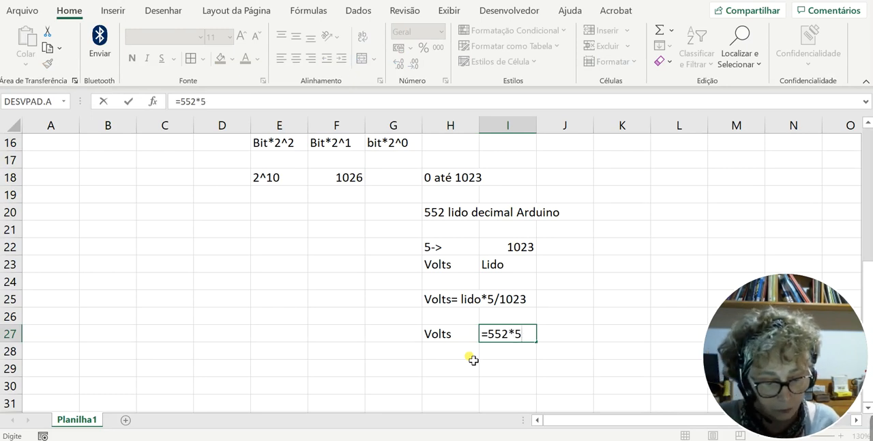
type("/")
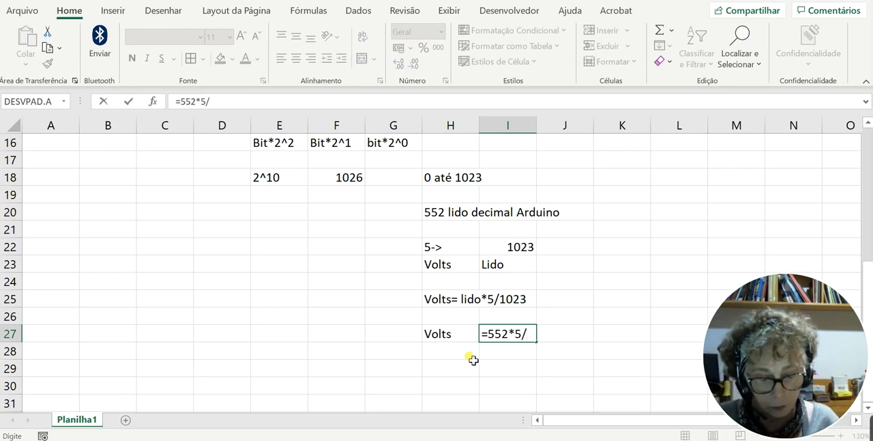
type("2013")
key("Return")
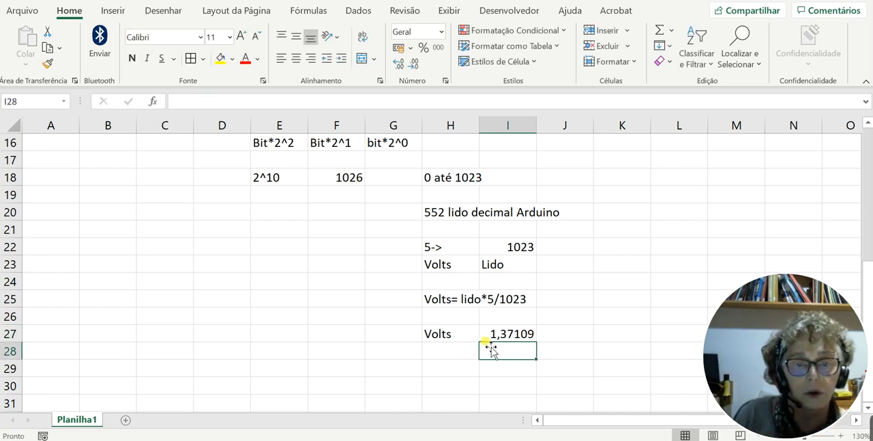
- Correct the divisor in the I27 formula so it reads =552*5/1023
left_click(495, 337)
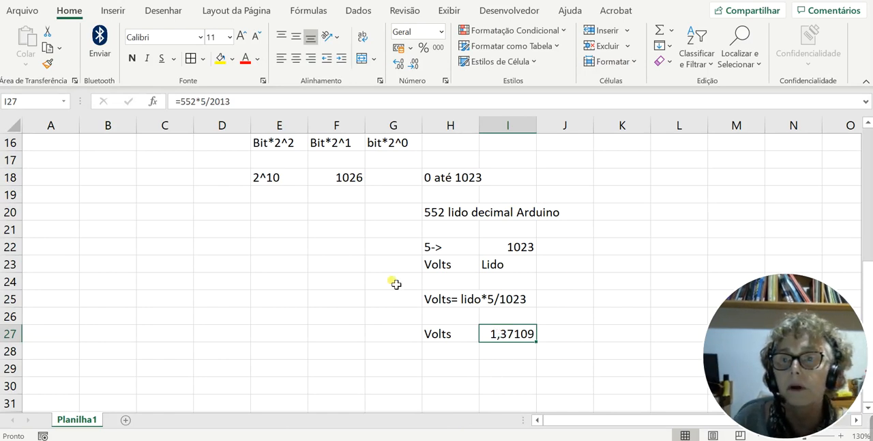
left_click(212, 101)
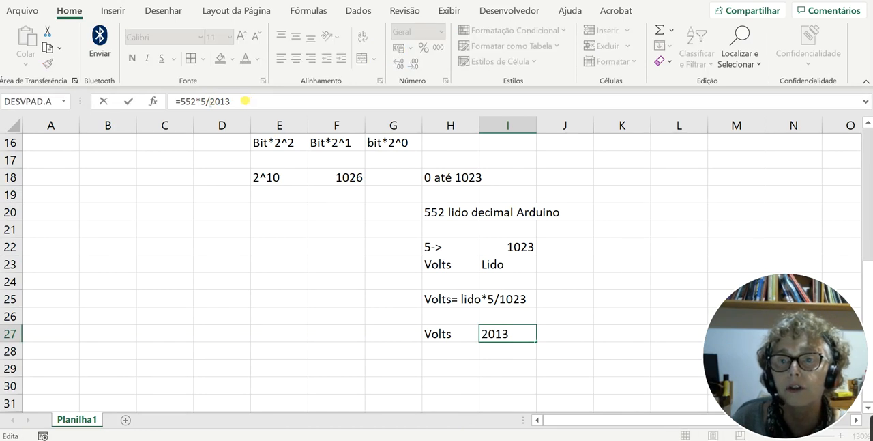
left_click_drag(245, 101, 209, 101)
type("1")
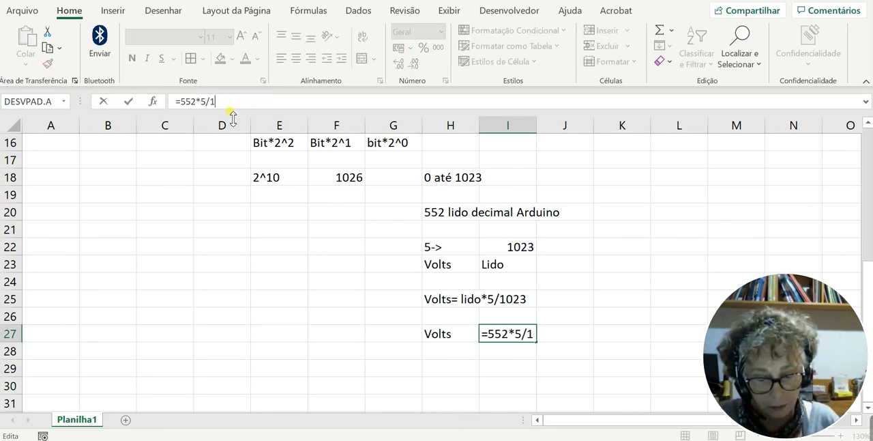
type("023")
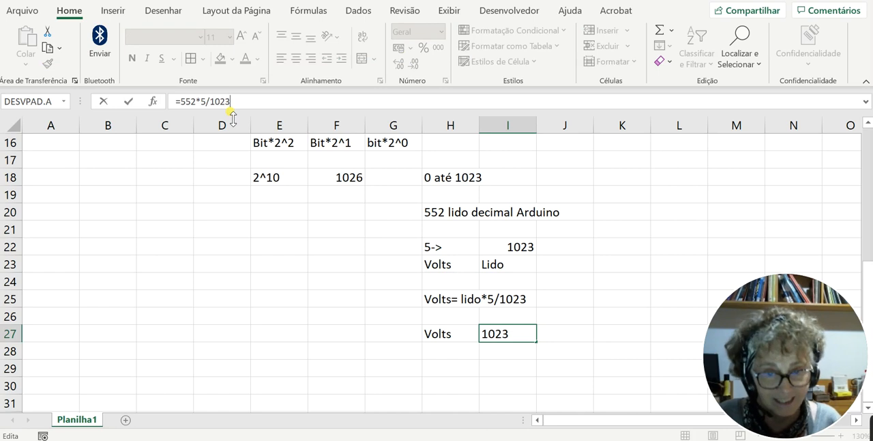
key("Return")
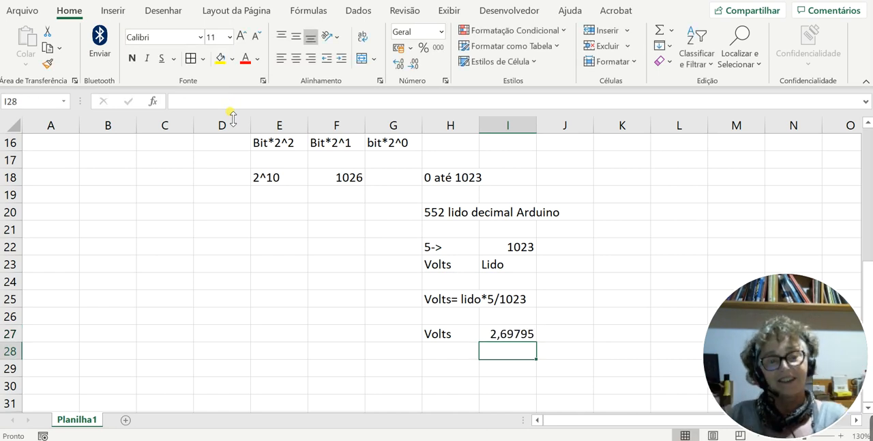
- Format the I27 result with two decimal places and compare it with the multimeter reading in the Tinkercad simulation
left_click(511, 334)
left_click(414, 66)
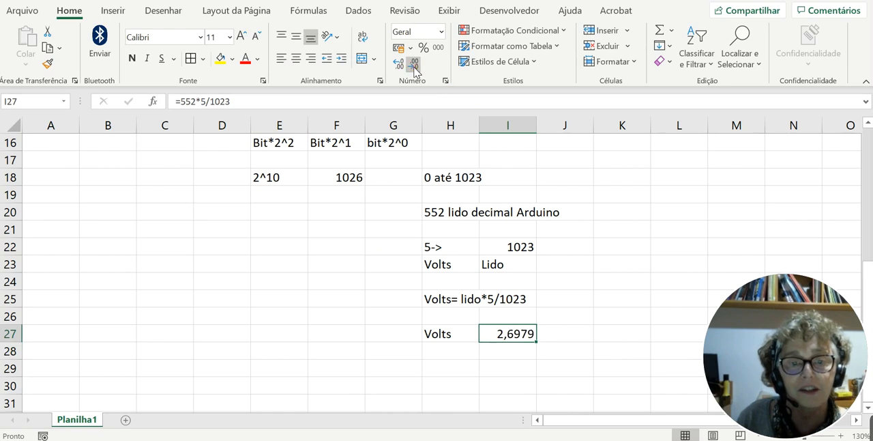
left_click(414, 67)
left_click(414, 67)
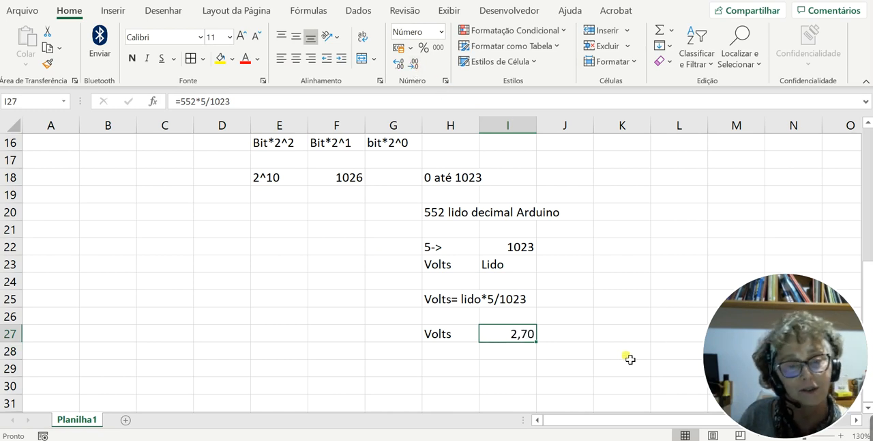
key("alt+Tab")
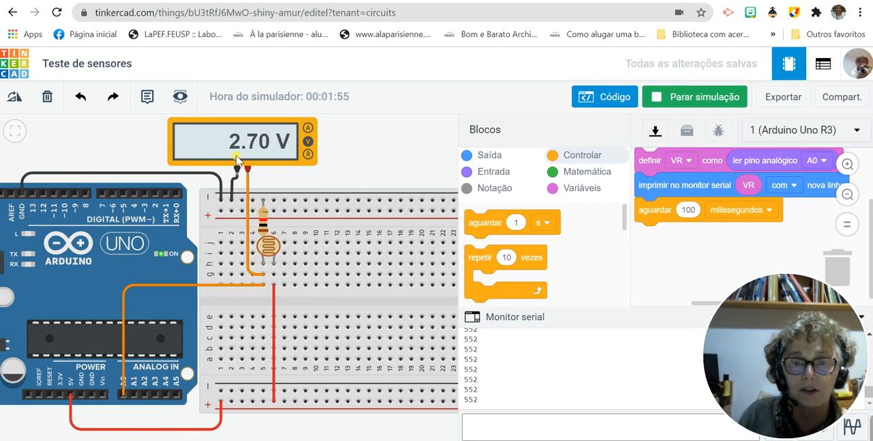
key("alt+Tab")
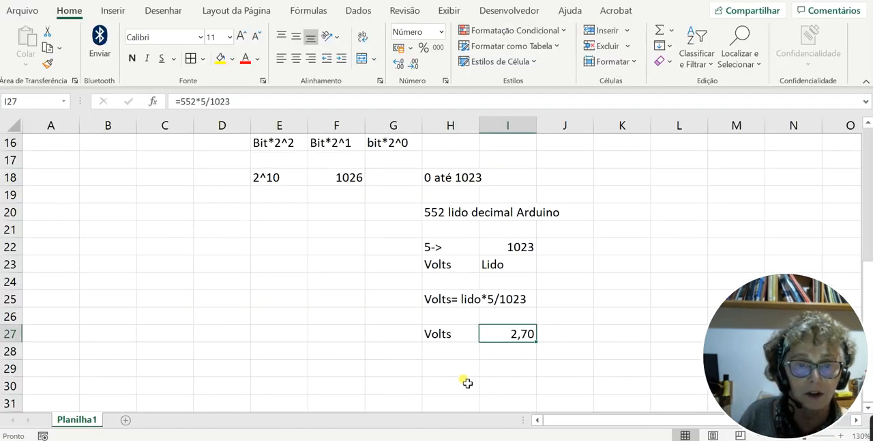
- Switch to Tinkercad and lower the photoresistor's light level until the multimeter shows about 2.14 V
key("alt+Tab")
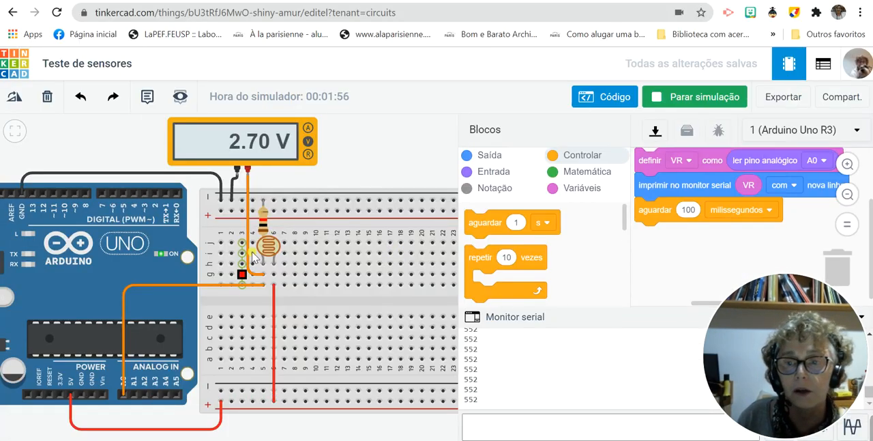
left_click(276, 251)
left_click_drag(273, 220, 260, 221)
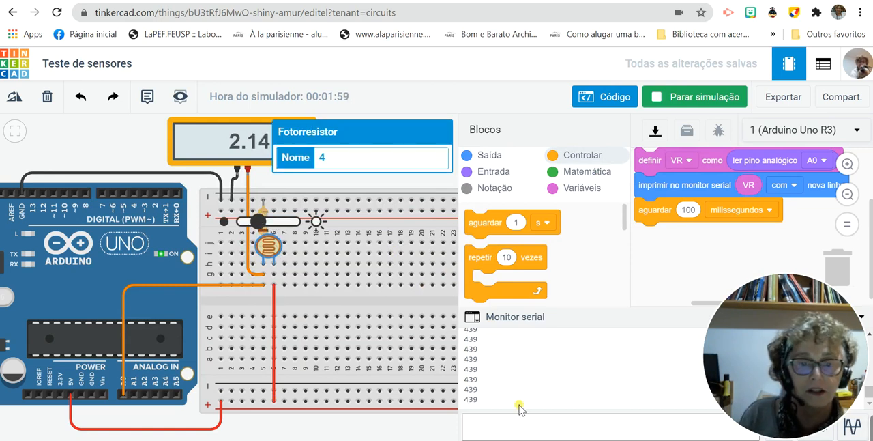
- Return to the Excel sheet and label H29 as Volts
key("alt+Tab")
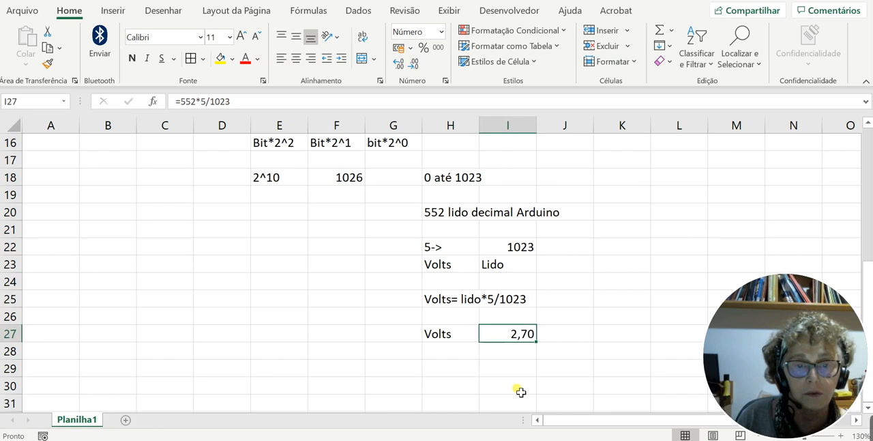
left_click(456, 376)
left_click(456, 377)
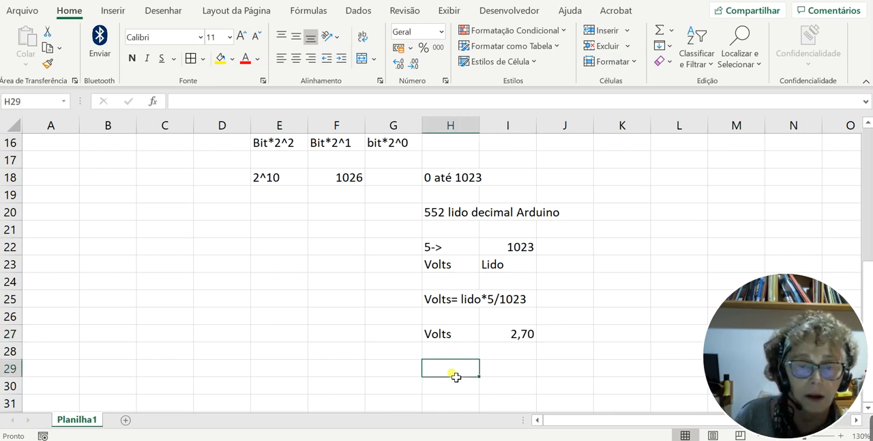
key("alt+Tab")
key("alt+Tab")
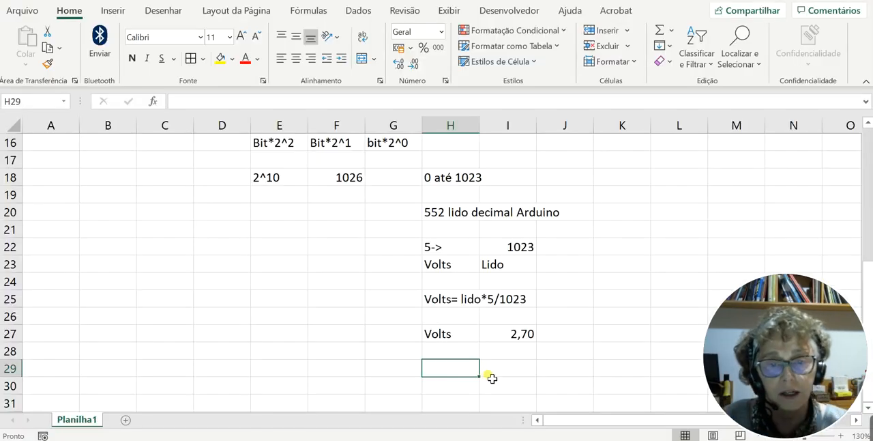
type("Vlts")
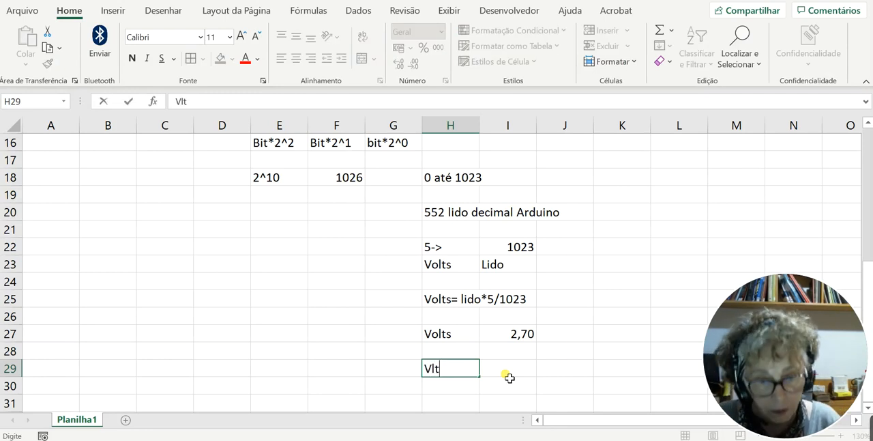
key("BackSpace")
key("BackSpace")
key("BackSpace")
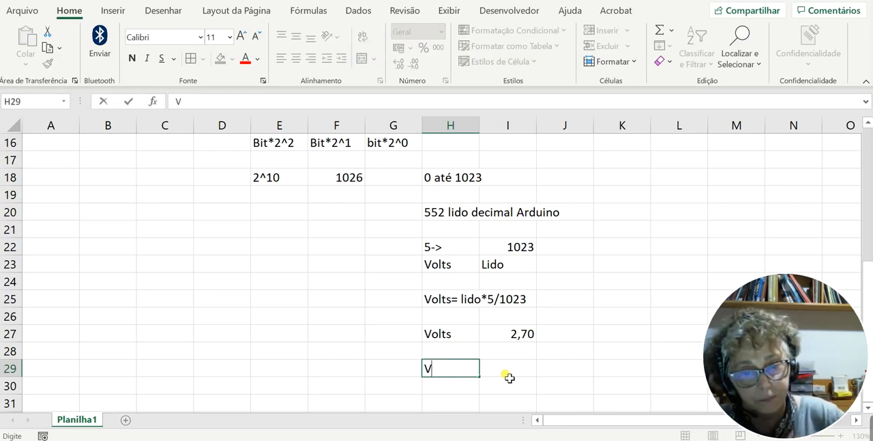
type("ol")
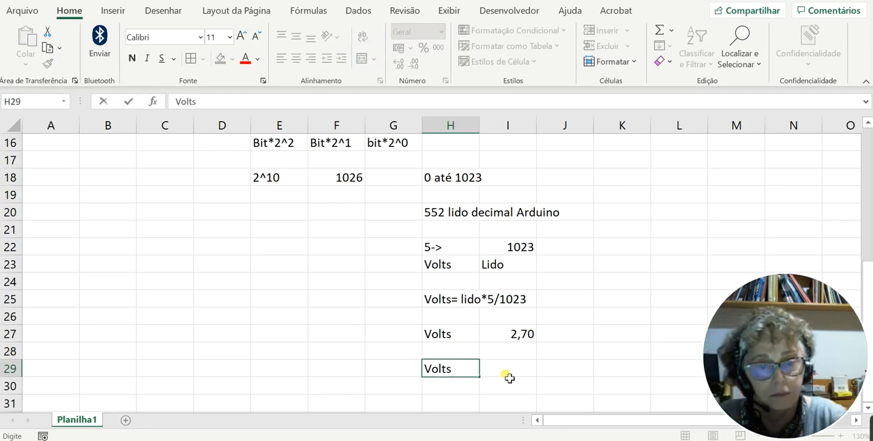
type("ts")
- Enter the conversion formula =439*5/1023 in I29, using the reading from the Tinkercad serial monitor
left_click(510, 377)
type("=")
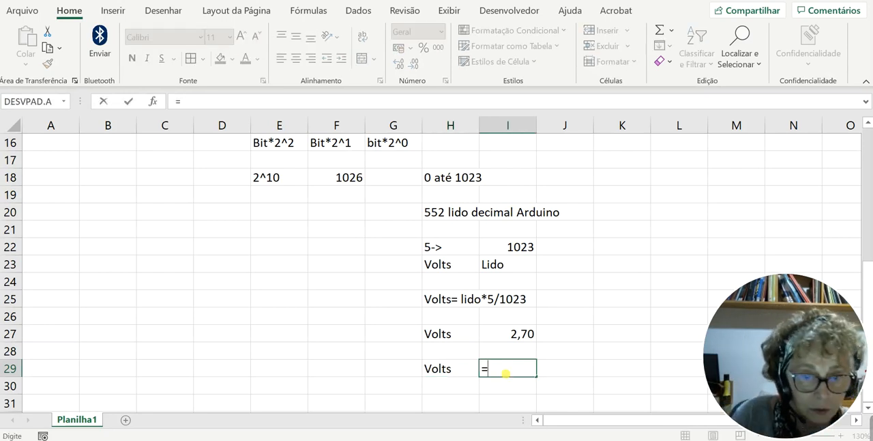
key("alt+Tab")
key("alt+Tab")
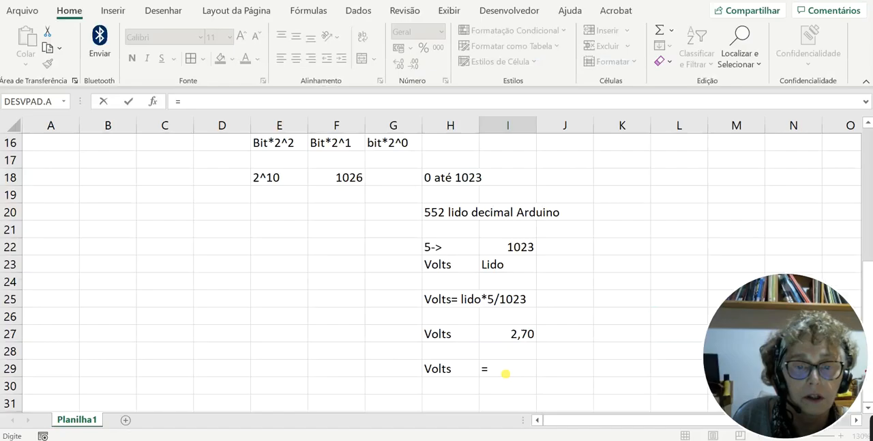
type("44")
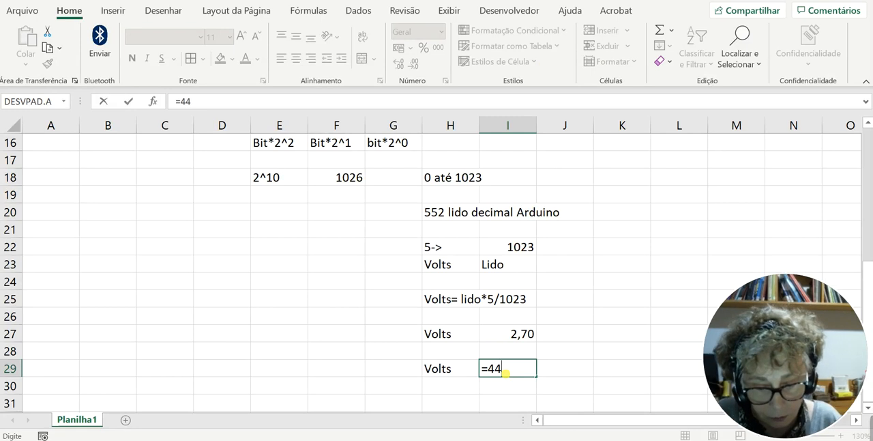
key("BackSpace")
type("39")
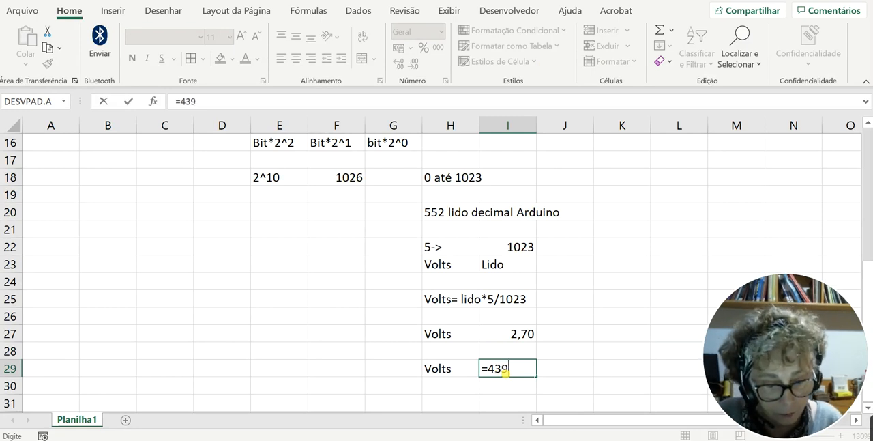
type("*5")
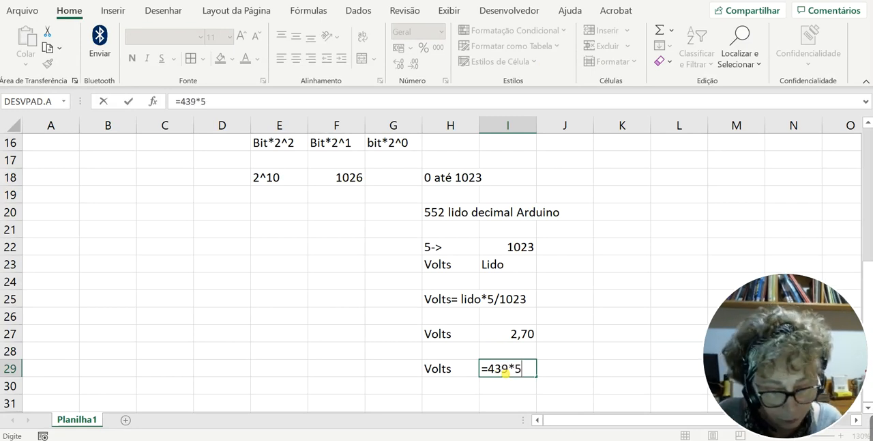
type("/1023")
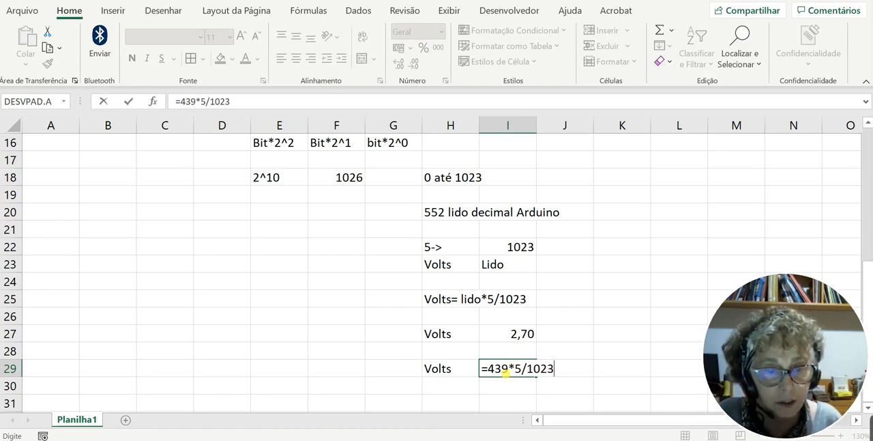
key("Return")
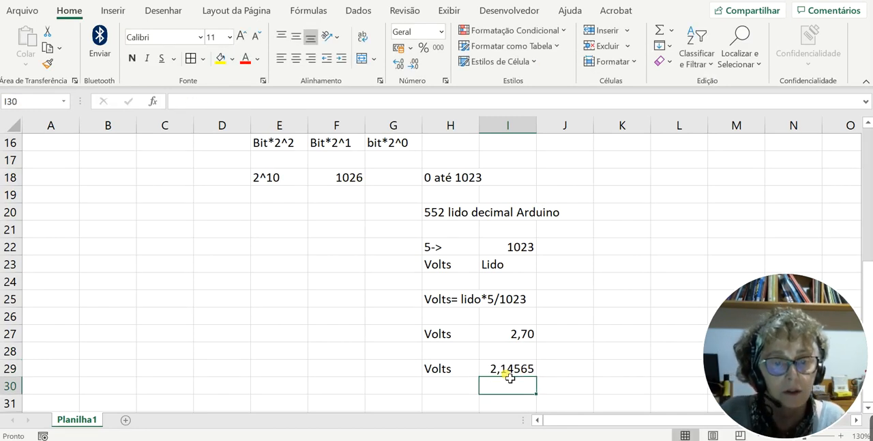
- Compare I29 with the fully uncovered Tinkercad multimeter and format the cell with two decimal places
left_click(511, 367)
key("alt+Tab")
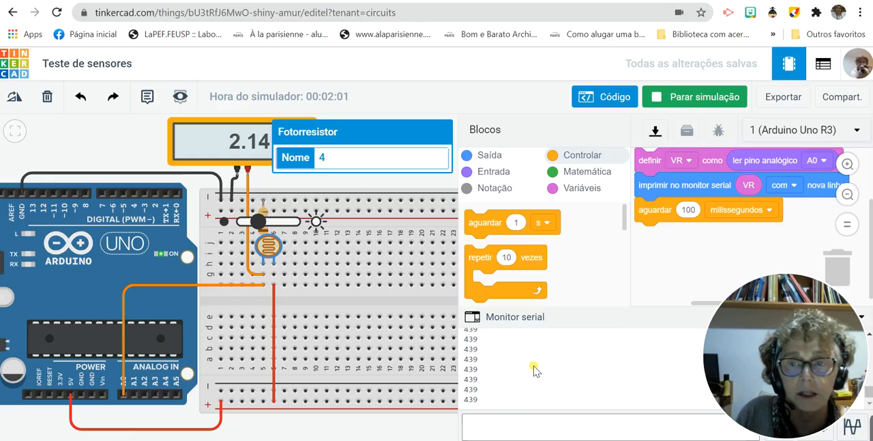
left_click(369, 177)
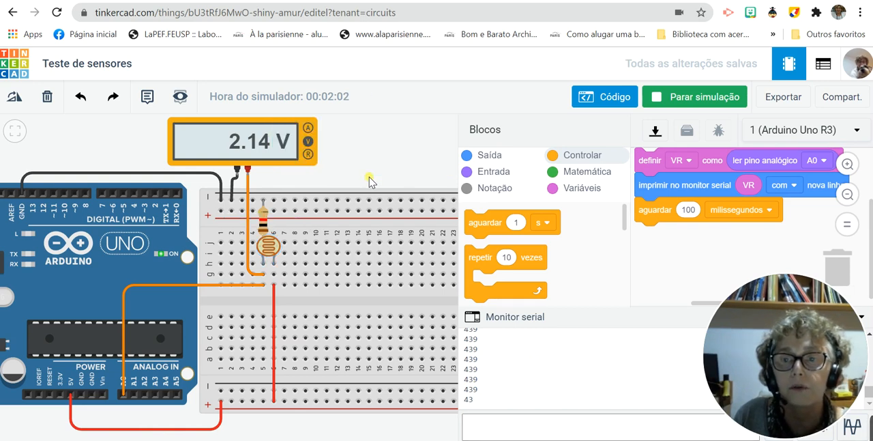
key("alt+Tab")
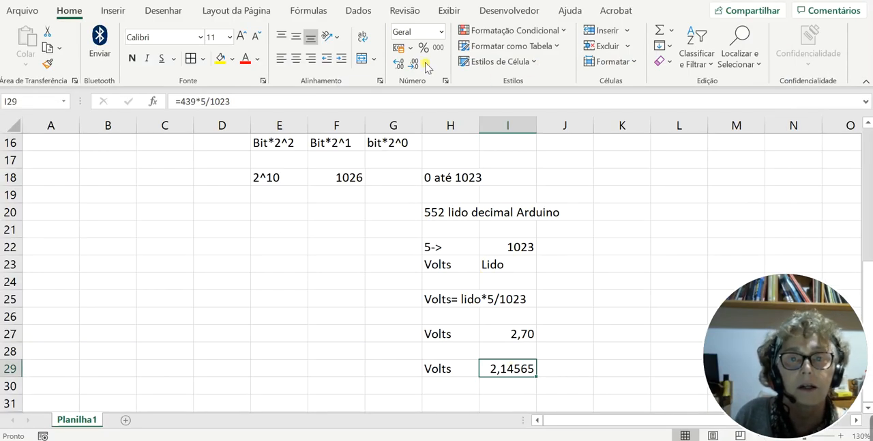
left_click(413, 65)
left_click(413, 65)
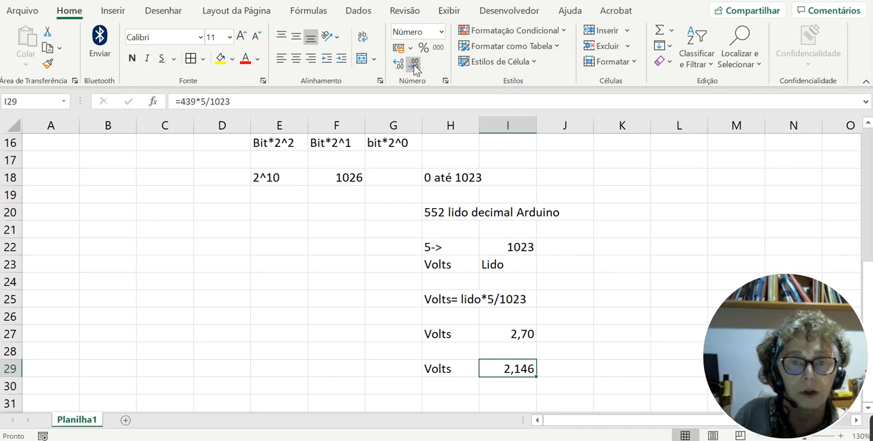
left_click(413, 64)
- Switch to Tinkercad, show the variable blocks and raise the photoresistor's light level until the multimeter shows about 2.84 V
key("alt+Tab")
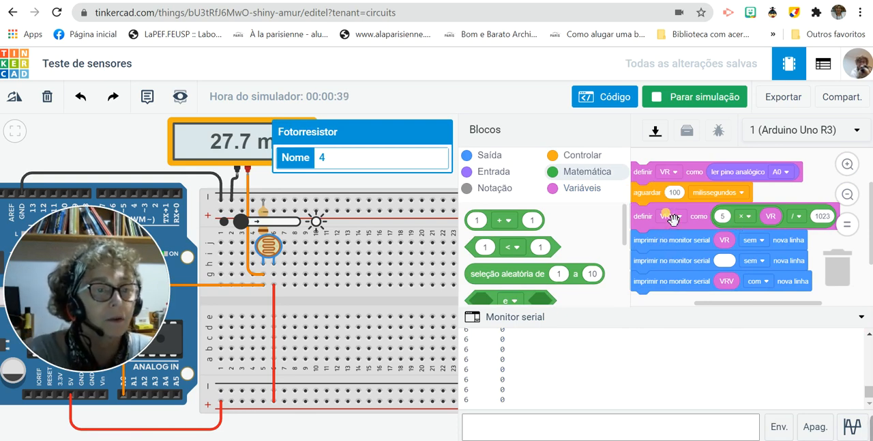
left_click(580, 188)
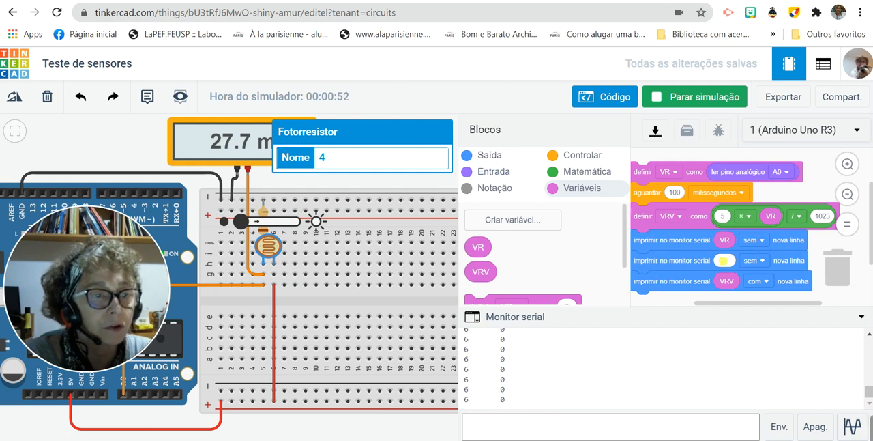
left_click(724, 260)
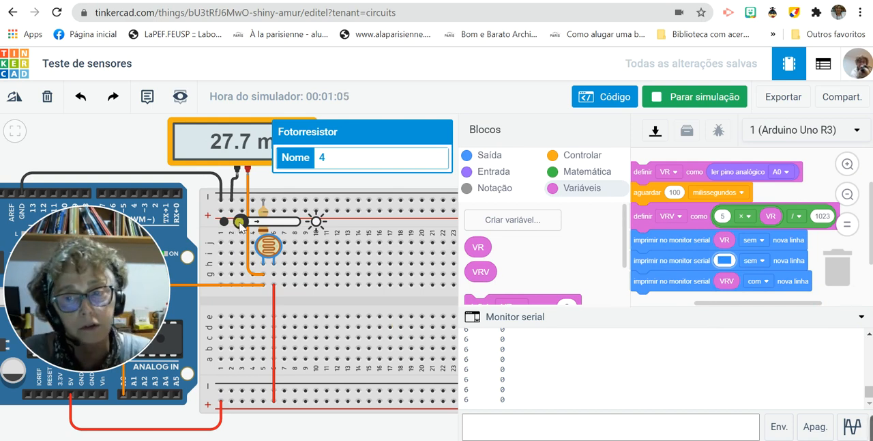
left_click_drag(242, 223, 258, 229)
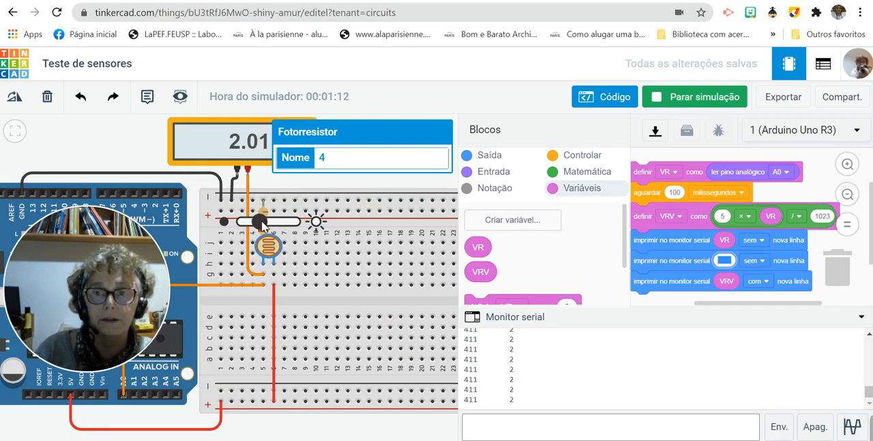
left_click_drag(261, 221, 276, 226)
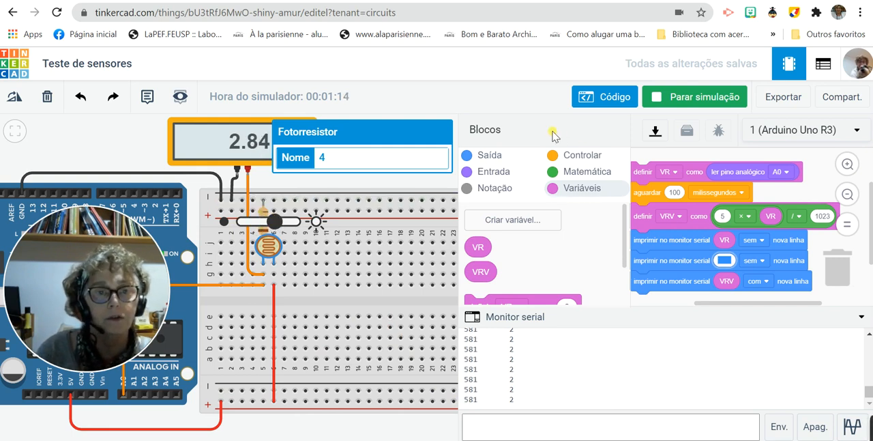
- Stop the simulation and change the code view from Blocos to Blocos + texto
left_click(665, 98)
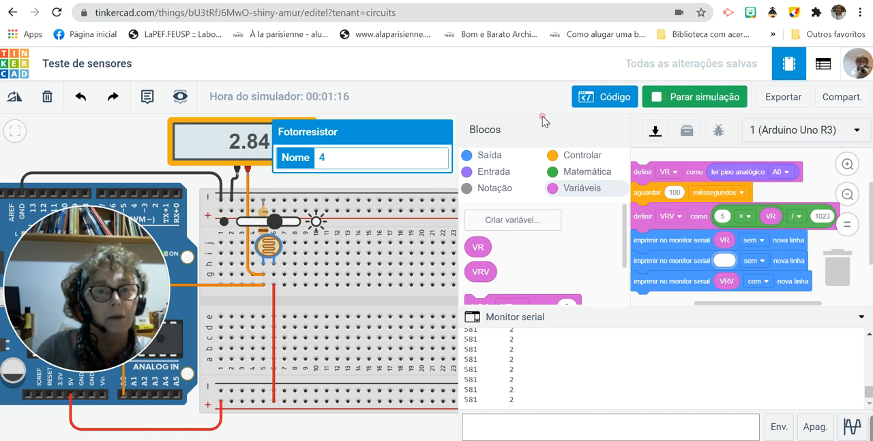
left_click(500, 132)
left_click(505, 176)
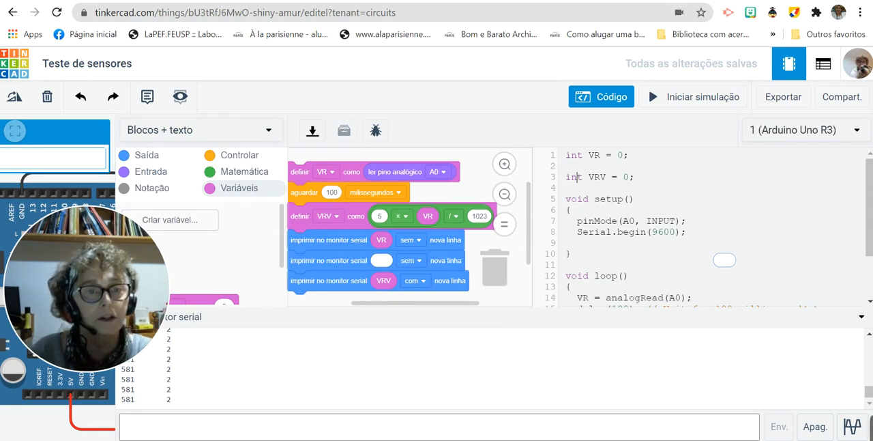
- Examine the text code: the int declaration of VRV, the Serial.begin(9600) line and the contents of loop()
left_click_drag(586, 177, 566, 177)
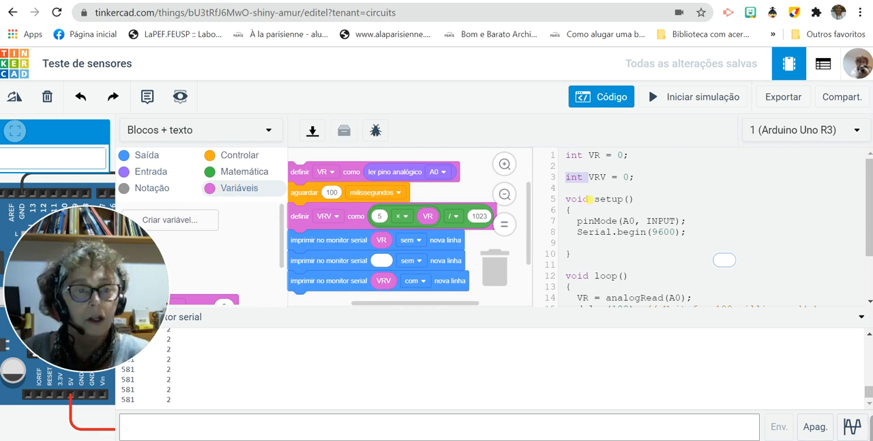
left_click(656, 193)
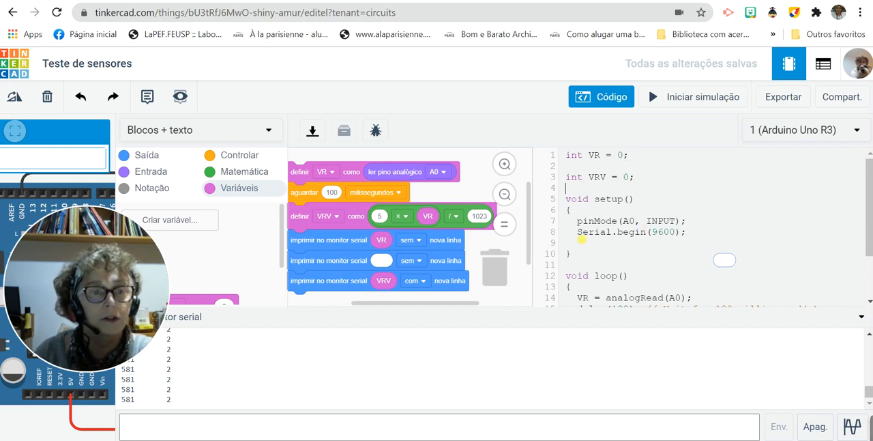
left_click_drag(577, 231, 687, 232)
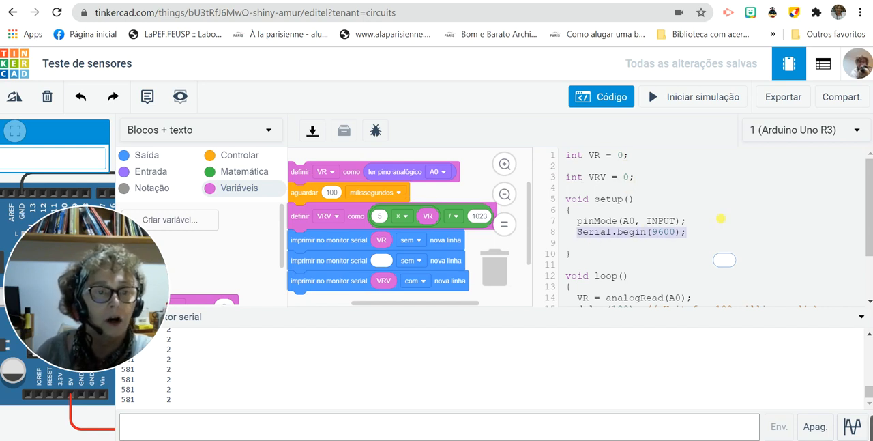
left_click(721, 218)
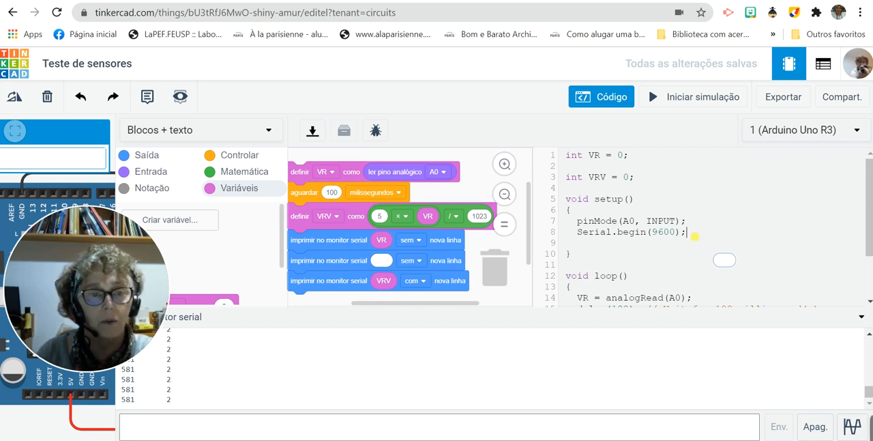
scroll(658, 270, "down", 2)
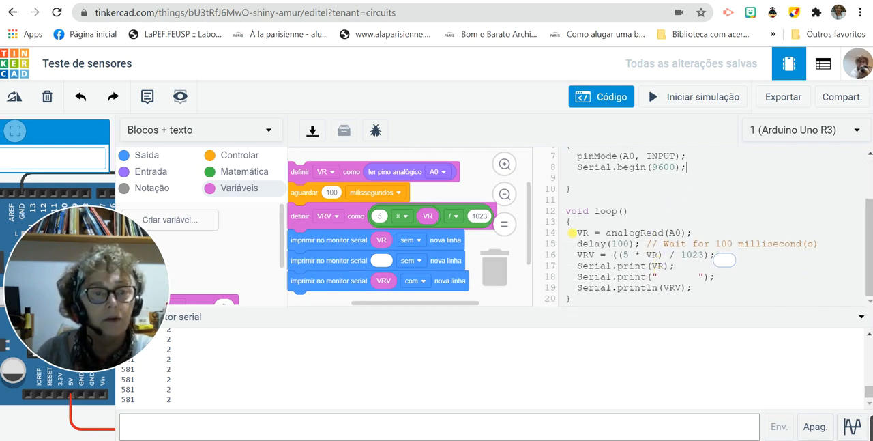
- Examine the loop() code: the analogRead(A0) line, the delay(100) line, the VRV formula and the serial print lines
left_click_drag(692, 233, 577, 232)
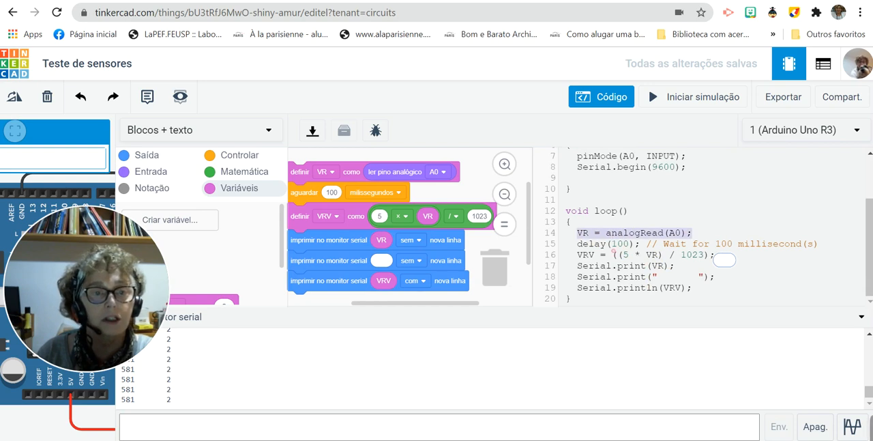
left_click_drag(642, 244, 577, 243)
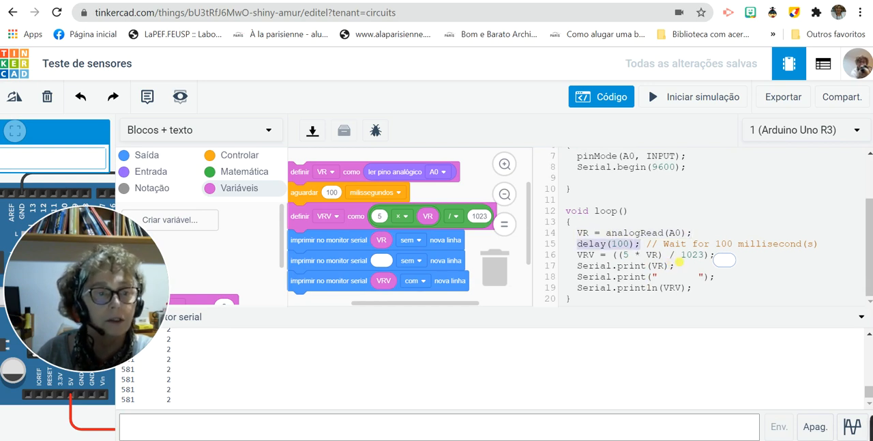
left_click(767, 262)
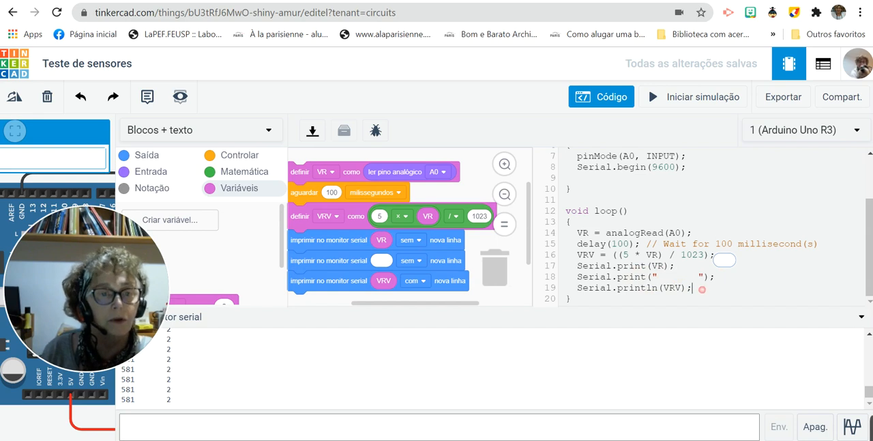
scroll(710, 272, "up", 2)
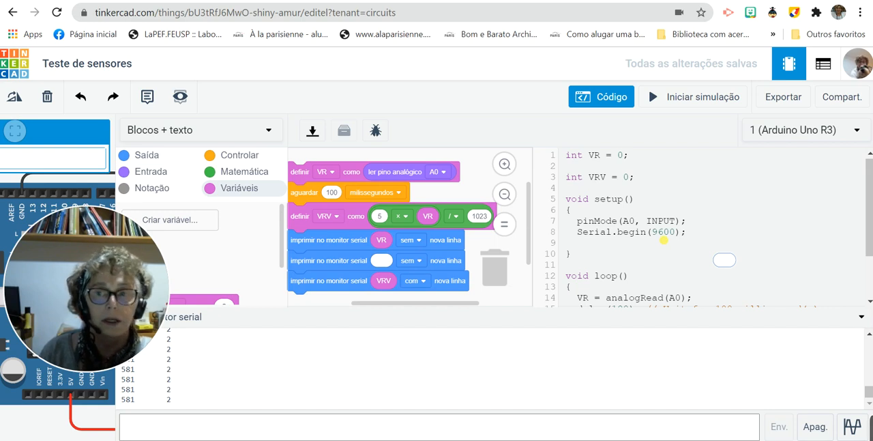
- Convert the program to the editable Texto view, discarding the blocks, and declare VRV as float instead of int
left_click(249, 138)
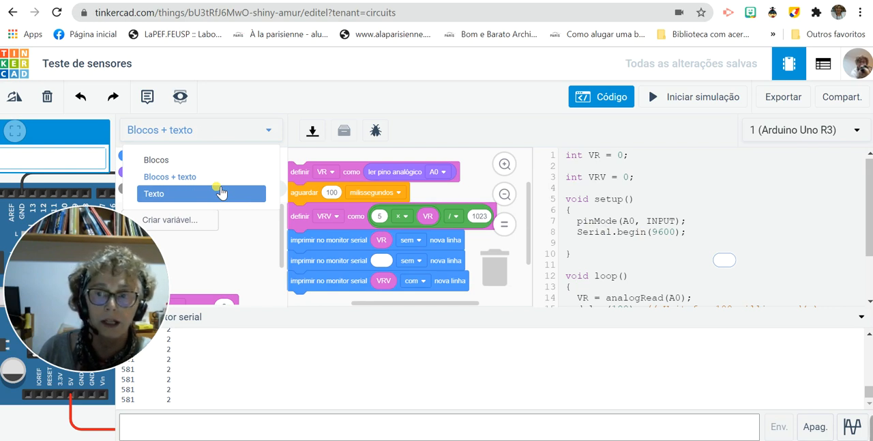
left_click(222, 192)
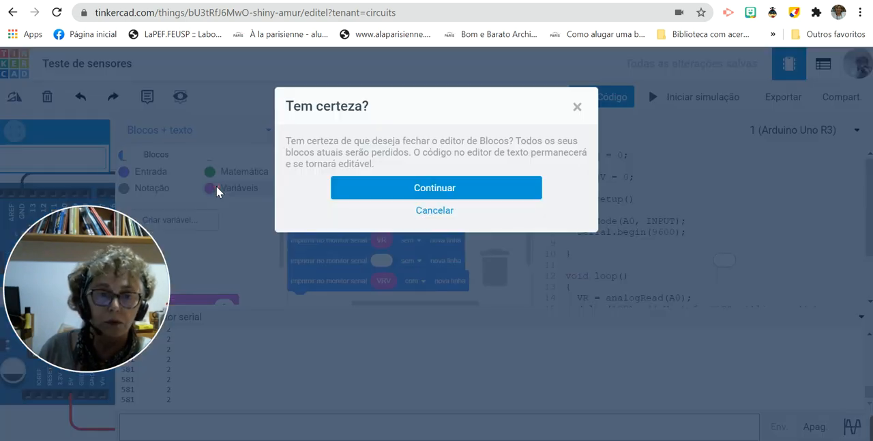
left_click(434, 191)
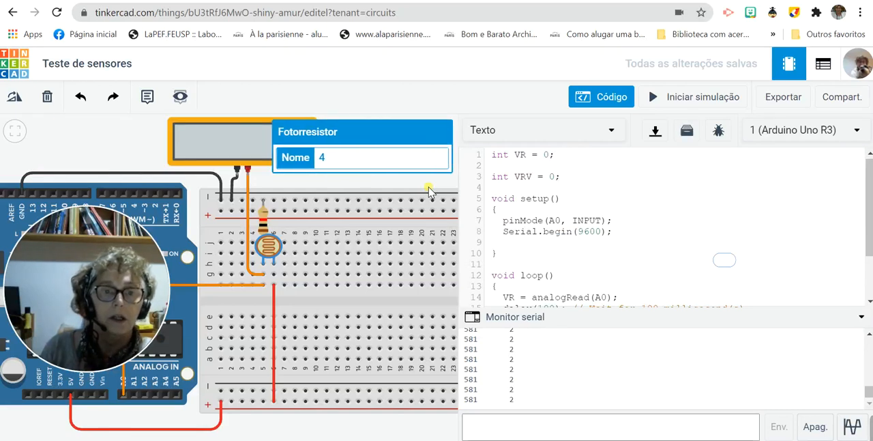
left_click_drag(509, 176, 491, 176)
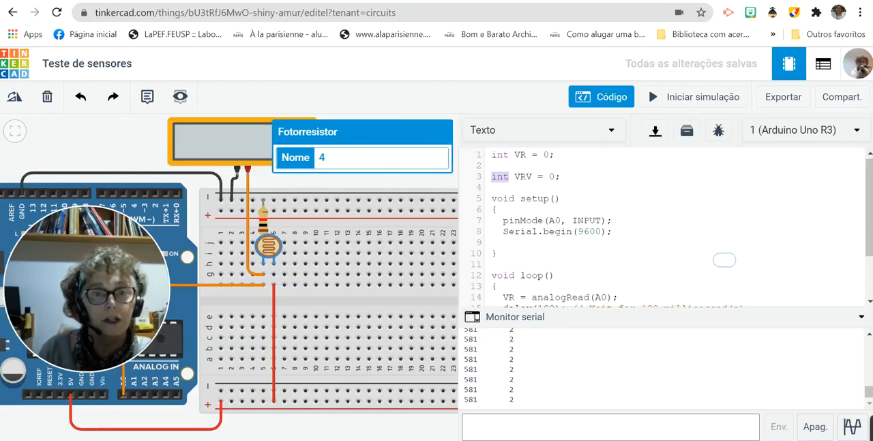
type("float")
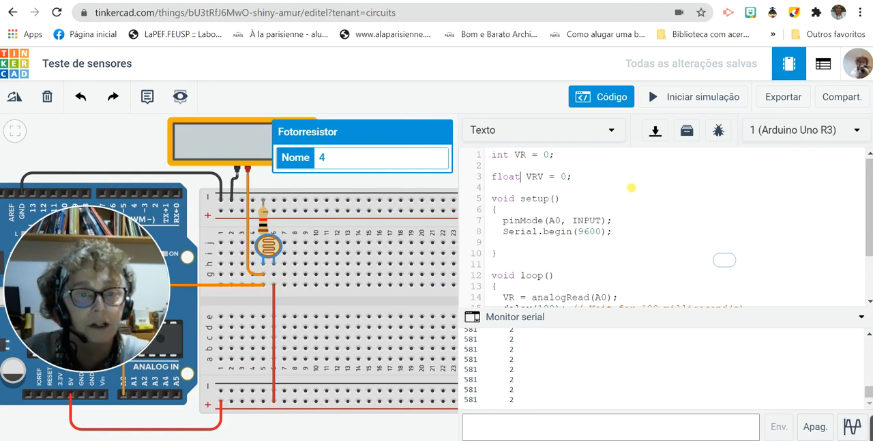
- Run the simulation and raise the photoresistor's light level until the multimeter shows about 2.73 V
scroll(630, 187, "down", 3)
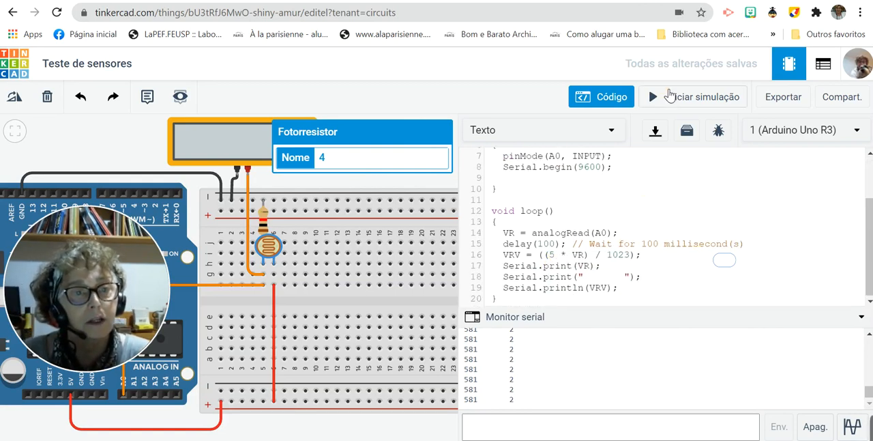
left_click(665, 96)
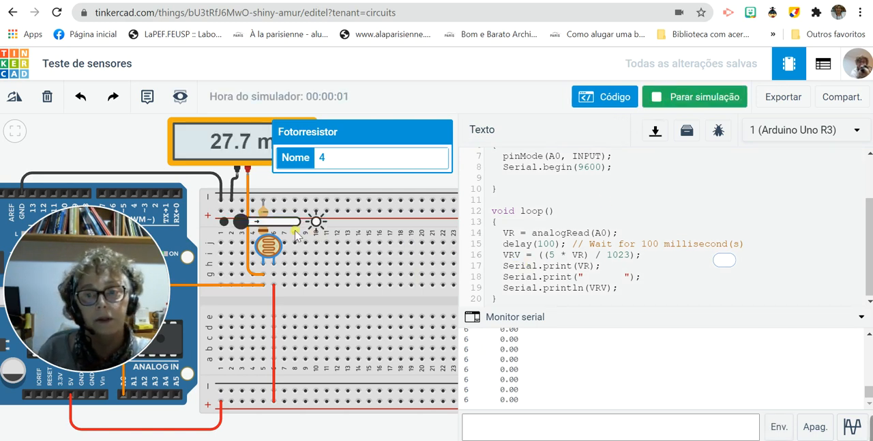
left_click_drag(244, 223, 276, 229)
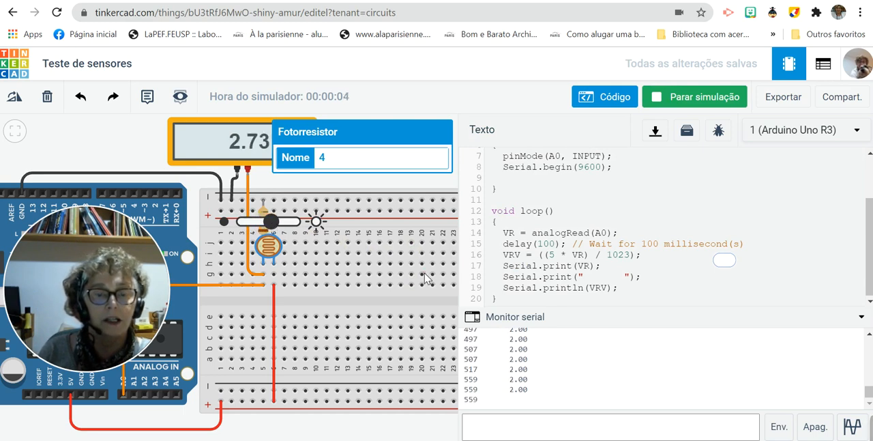
- Stop the simulation and change the 5 in the VRV formula to 5.0
left_click(553, 255)
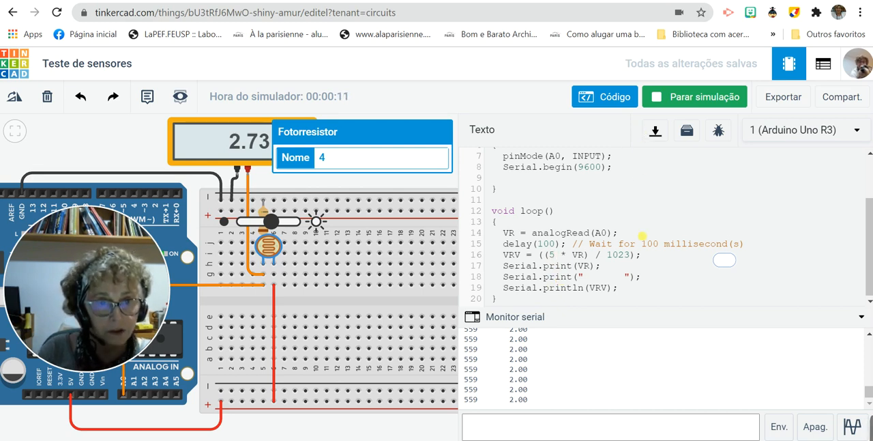
left_click(660, 99)
type(".0")
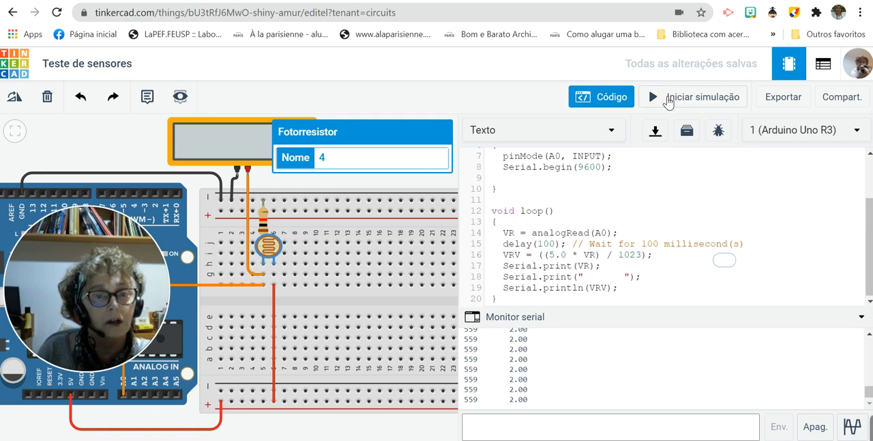
- Run the simulation, bring the whole multimeter into view and test the photoresistor at light levels giving about 2.01 V and 1.23 V
left_click(667, 100)
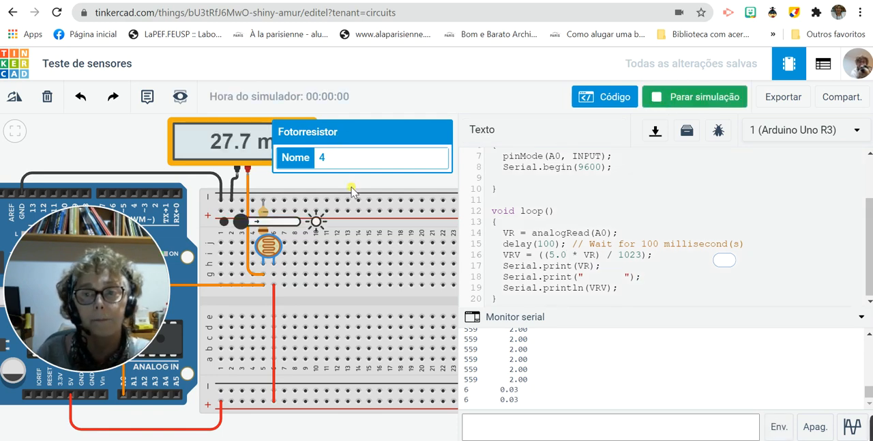
left_click_drag(350, 435, 291, 427)
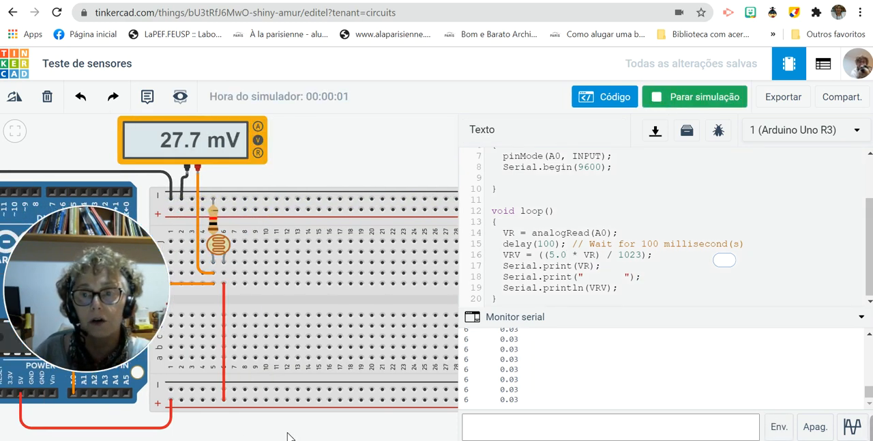
left_click(205, 234)
left_click_drag(180, 220, 197, 220)
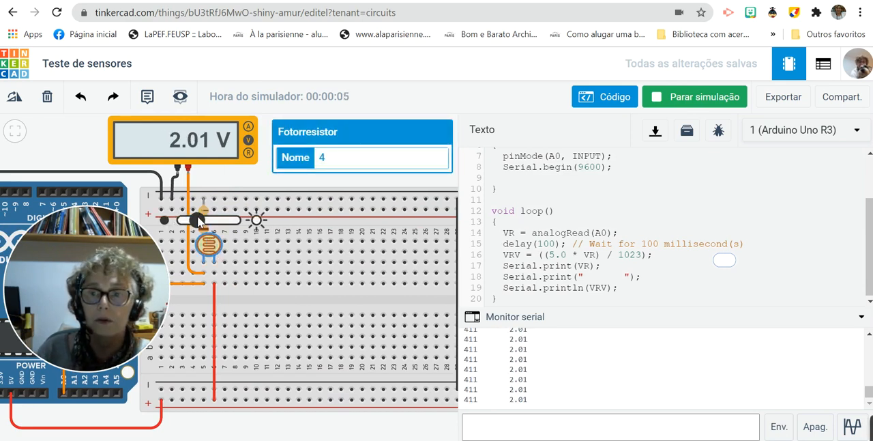
mouse_move(199, 220)
left_mouse_down()
mouse_move(232, 225)
mouse_move(188, 221)
left_mouse_up()
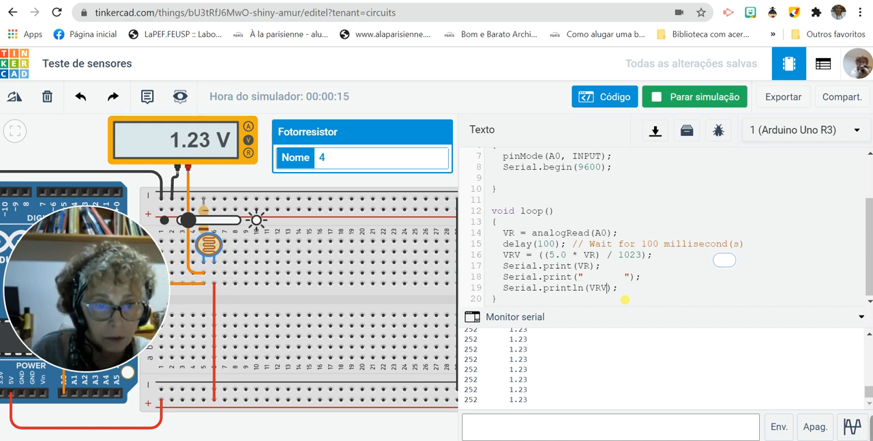
- Stop the simulation, change the last print line to Serial.println(VRV,3) for three decimal places, and run it again
left_click(682, 97)
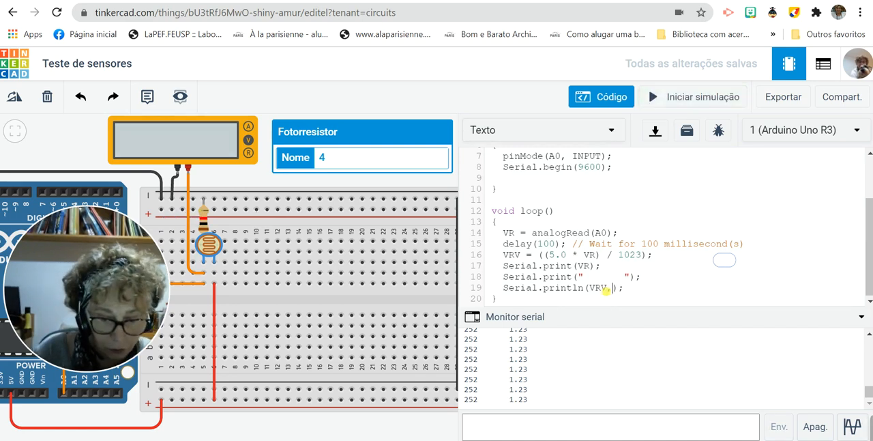
type("3")
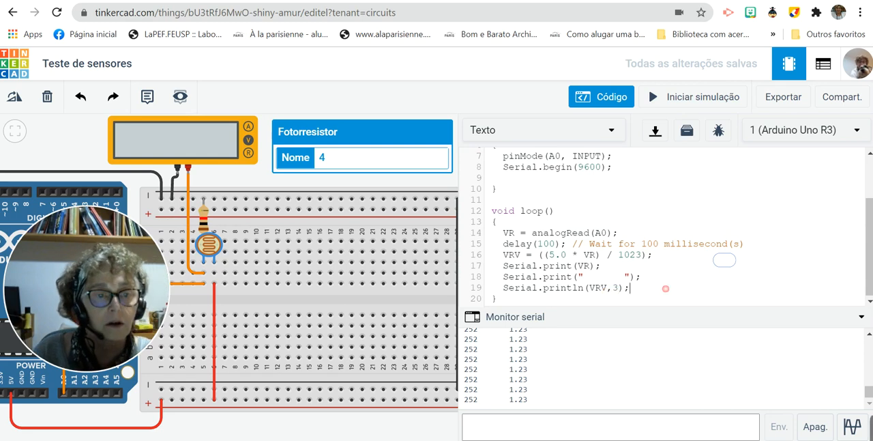
left_click(665, 98)
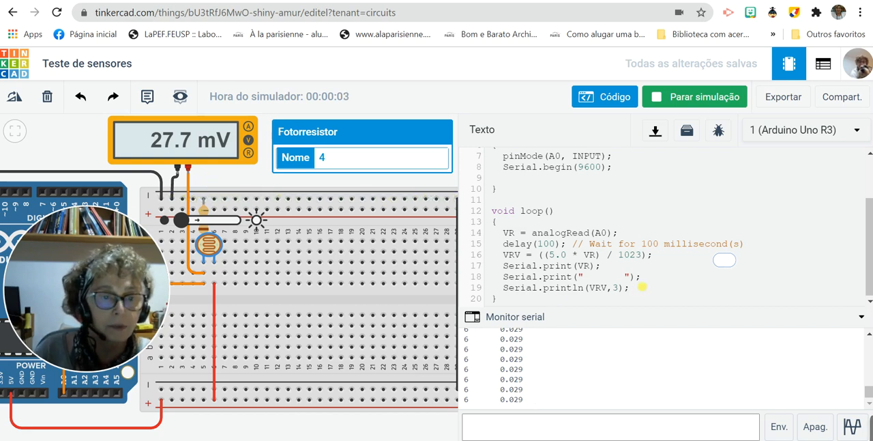
- Review the edited text code from the VR and VRV declarations through setup() to the print lines in loop()
scroll(545, 271, "up", 3)
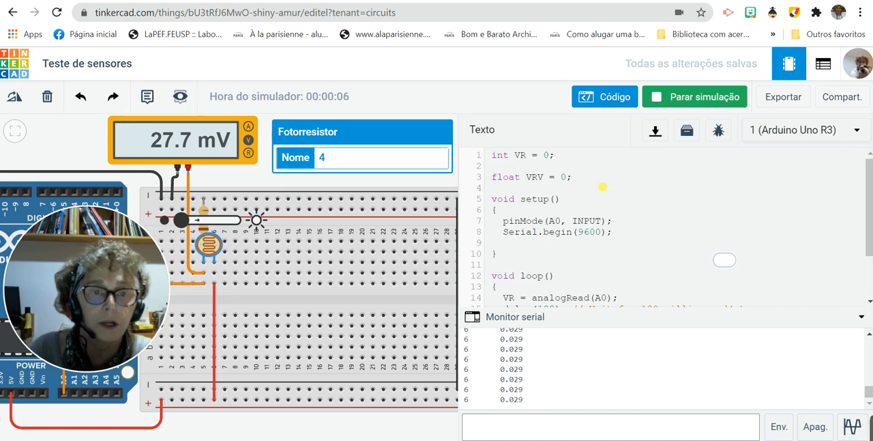
scroll(612, 194, "down", 3)
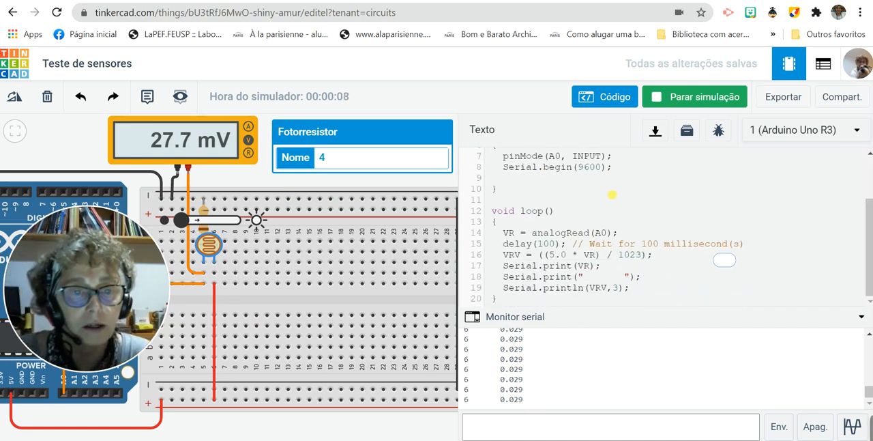
scroll(611, 195, "up", 3)
scroll(612, 194, "down", 3)
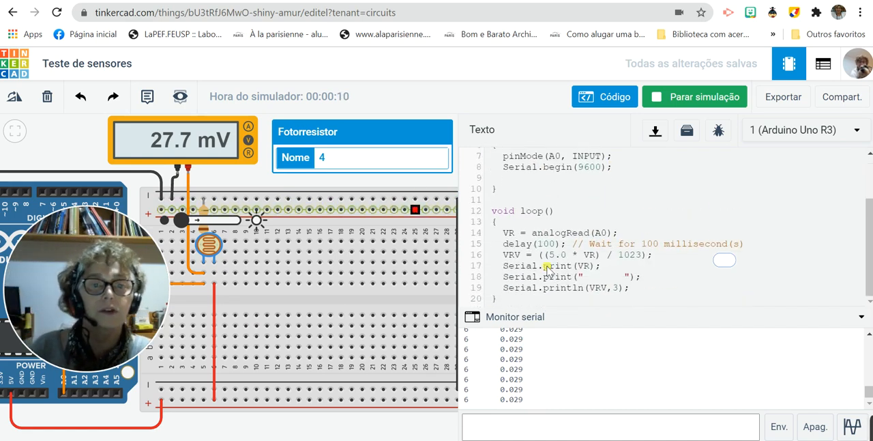
scroll(550, 264, "up", 3)
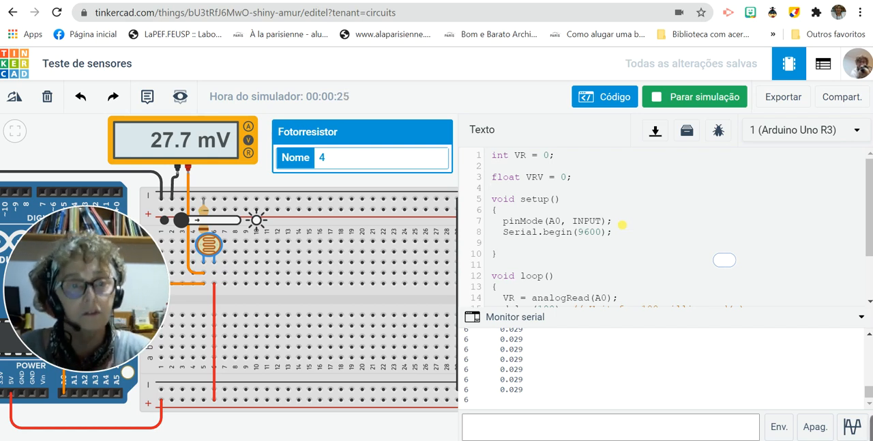
scroll(629, 237, "down", 2)
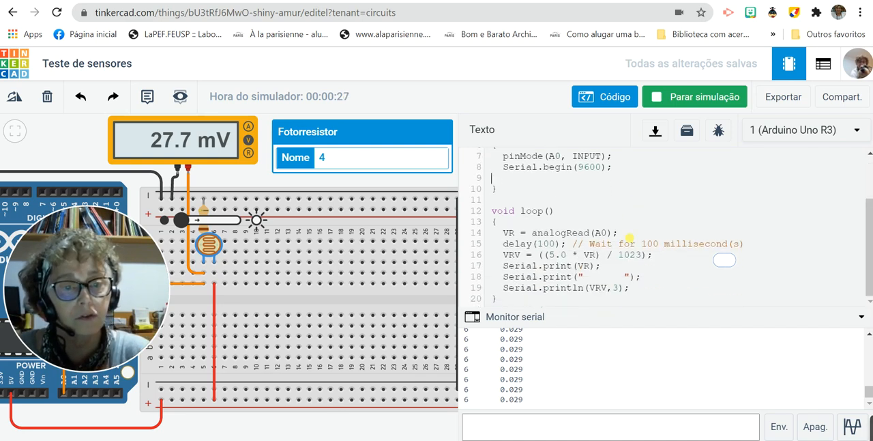